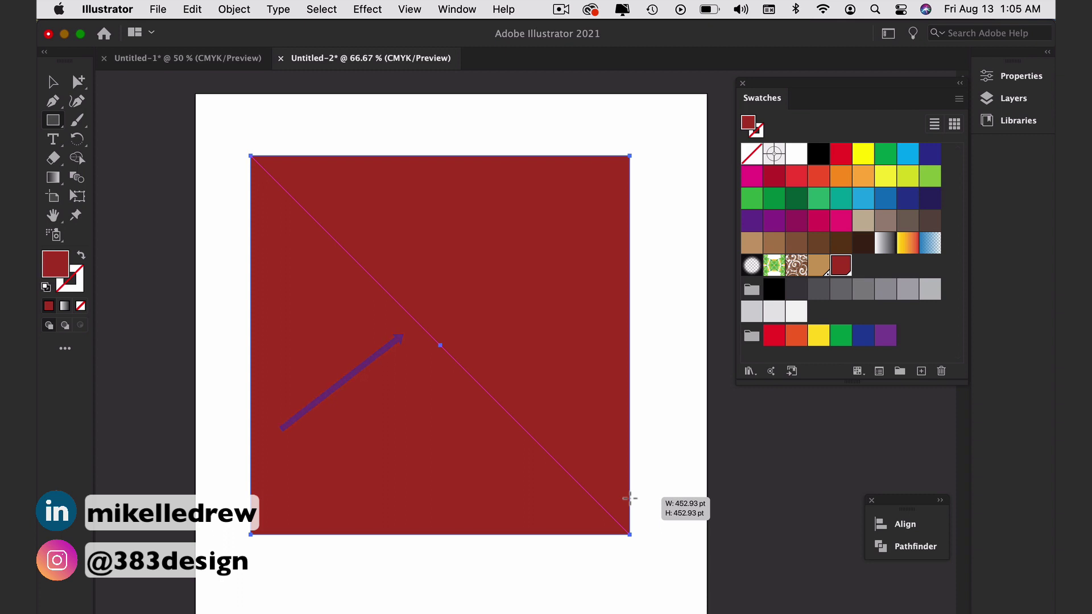
# Draw a background square about 452.93 pt wide and fill it with the tan swatch
pyautogui.moveTo(630, 499); pyautogui.dragTo(629, 498)
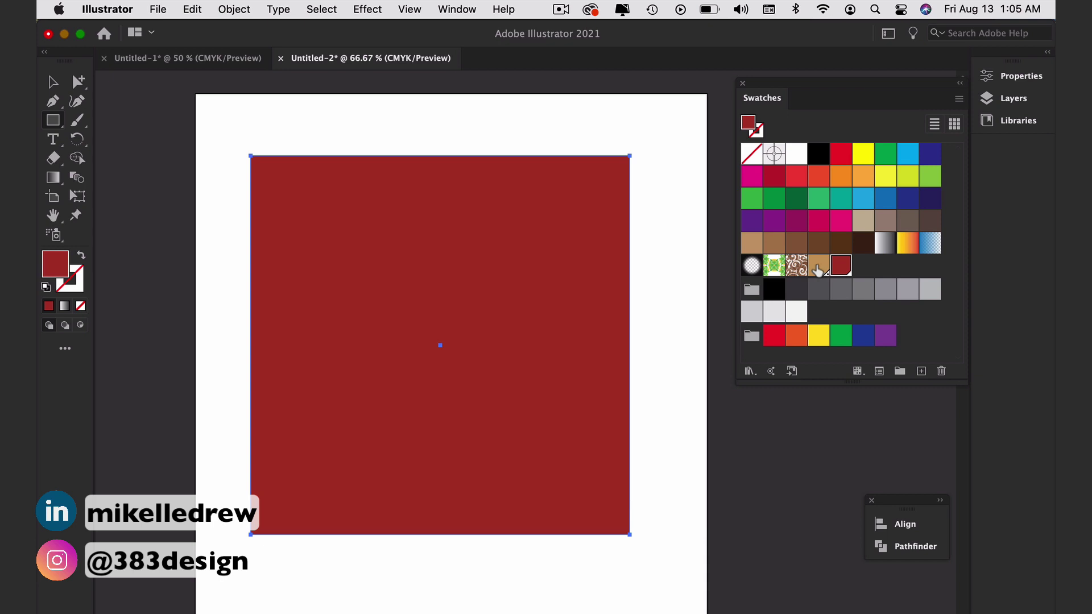
pyautogui.click(818, 266)
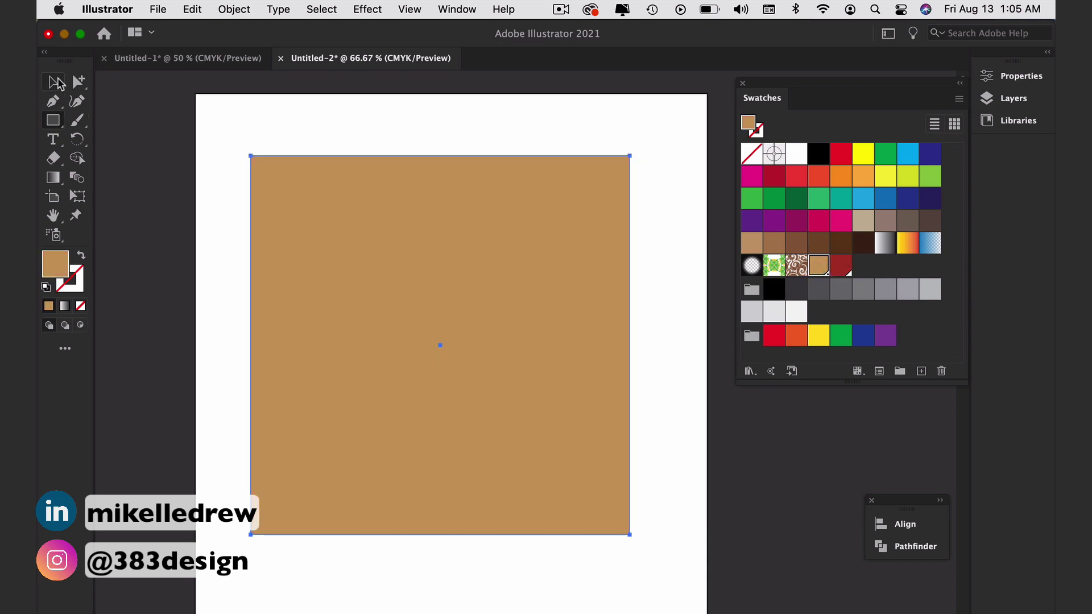
pyautogui.click(53, 83)
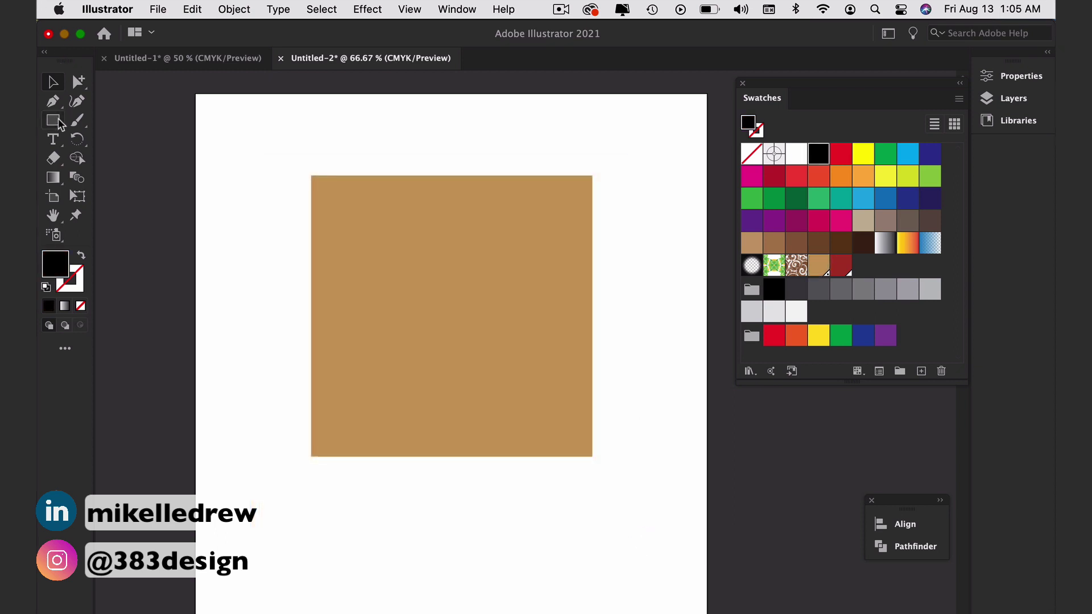
# Draw three thin black vertical bars over the tan square
pyautogui.press('m')
pyautogui.moveTo(336, 170)
pyautogui.mouseDown()
pyautogui.moveTo(321, 387)
pyautogui.moveTo(344, 470)
pyautogui.mouseUp()
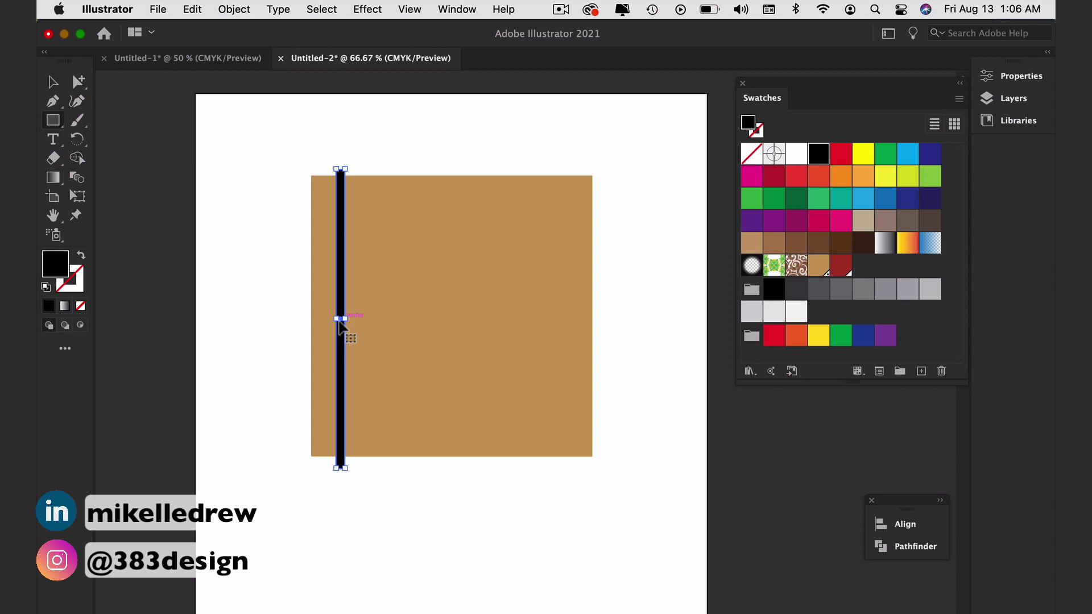
pyautogui.moveTo(341, 319); pyautogui.dragTo(360, 322)
pyautogui.press('super+d')
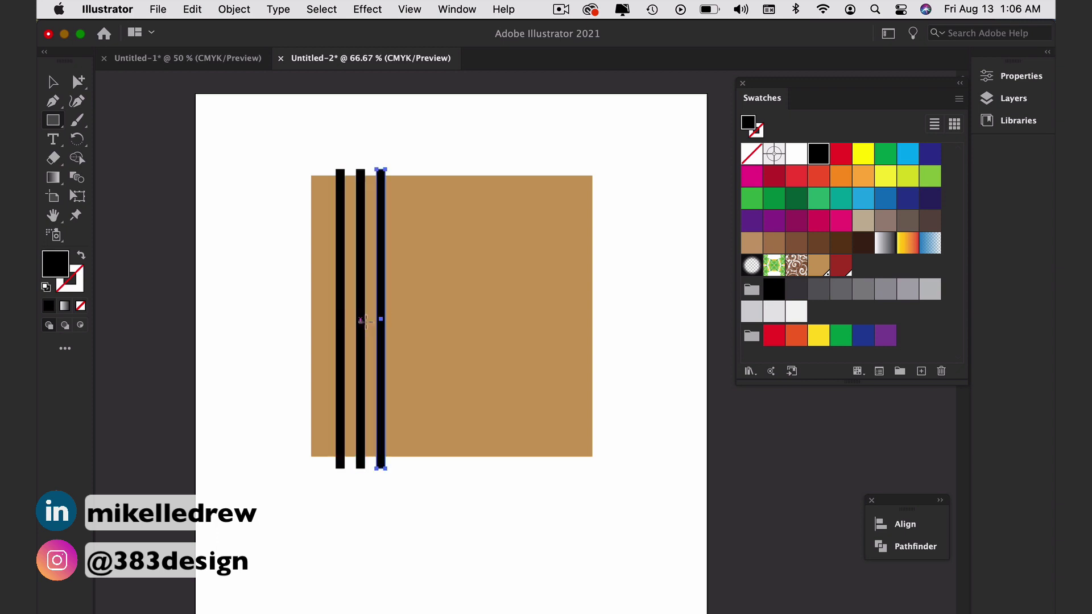
pyautogui.click(616, 193)
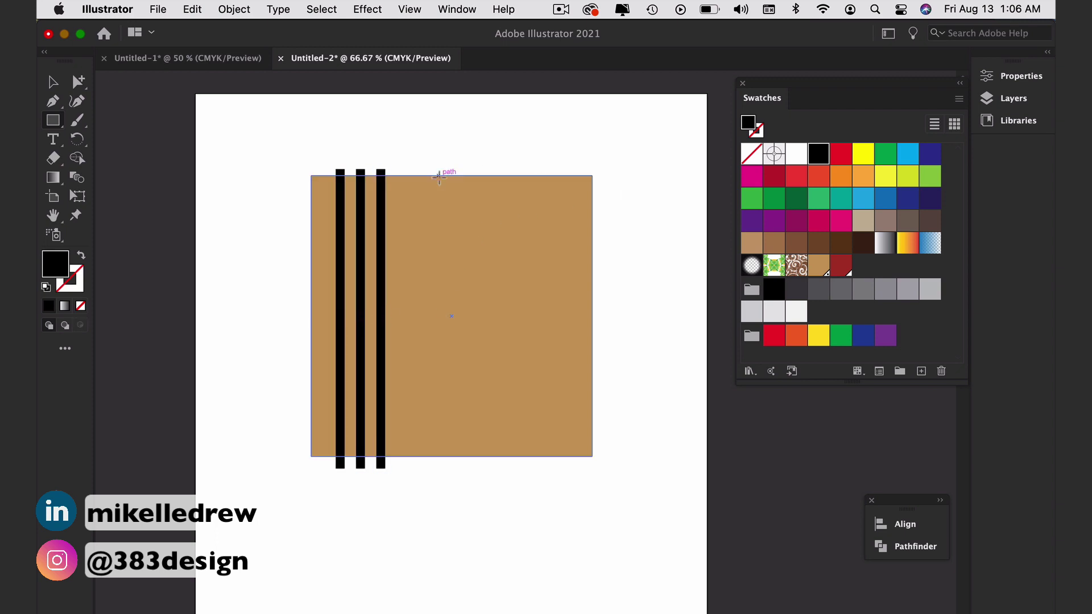
# Add a wide dark red bar down the middle with a narrow white bar inside it
pyautogui.moveTo(438, 169); pyautogui.dragTo(504, 478)
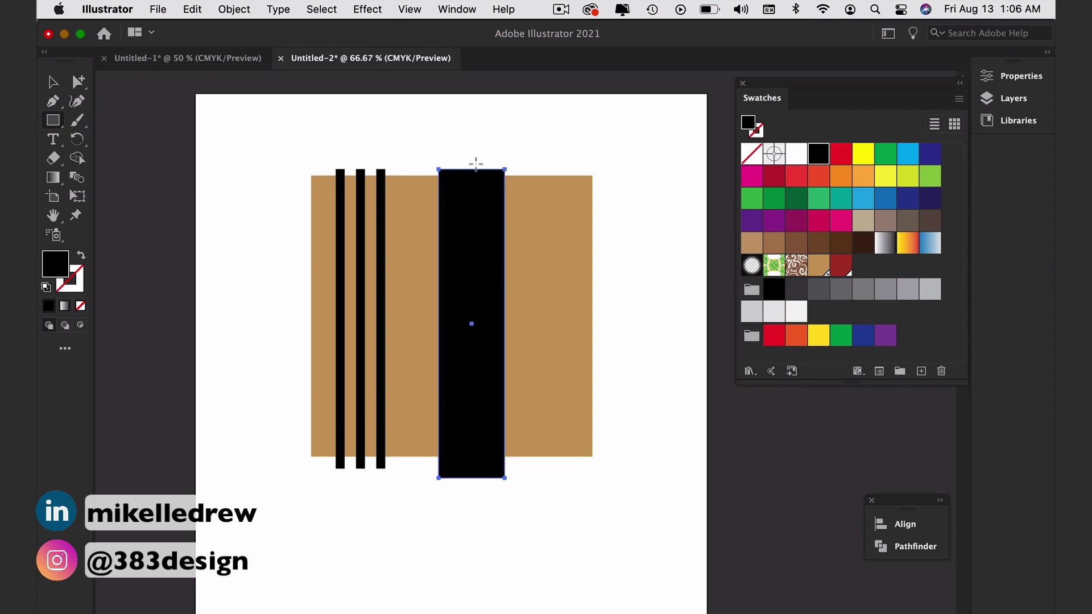
pyautogui.click(841, 265)
pyautogui.moveTo(462, 158)
pyautogui.mouseDown()
pyautogui.moveTo(470, 358)
pyautogui.moveTo(489, 478)
pyautogui.moveTo(467, 478)
pyautogui.mouseUp()
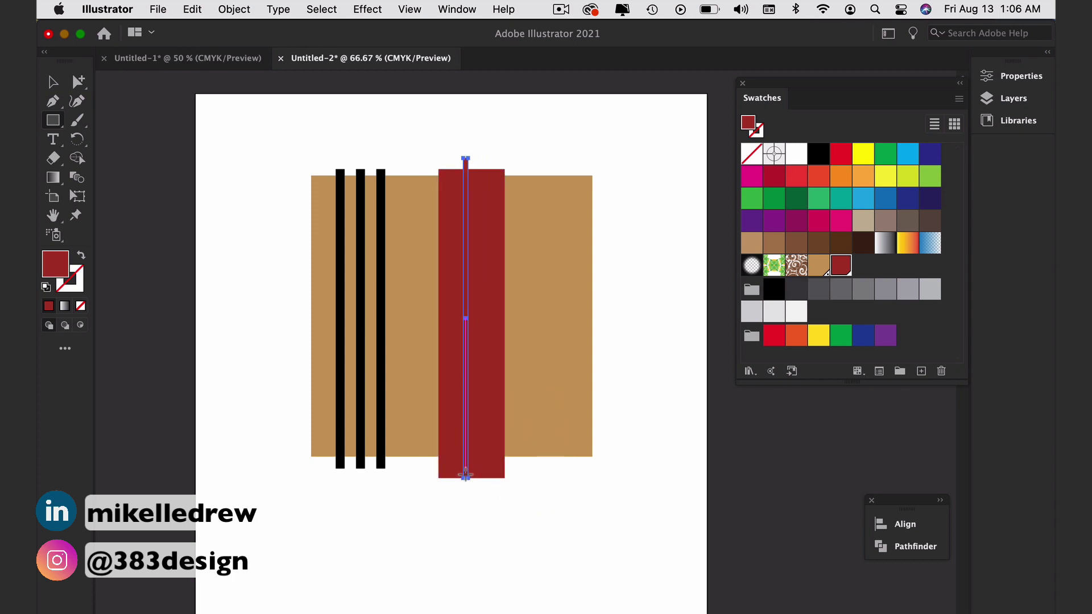
pyautogui.click(797, 153)
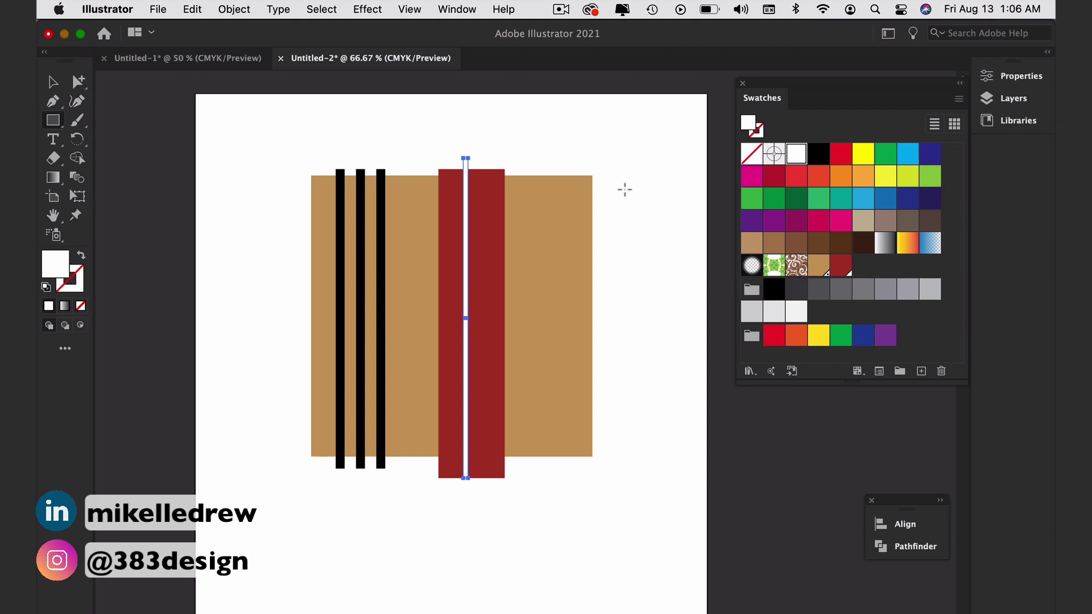
pyautogui.press('super+shift+a')
# Add two thin dark red bars near the square's right side
pyautogui.moveTo(549, 169); pyautogui.dragTo(562, 489)
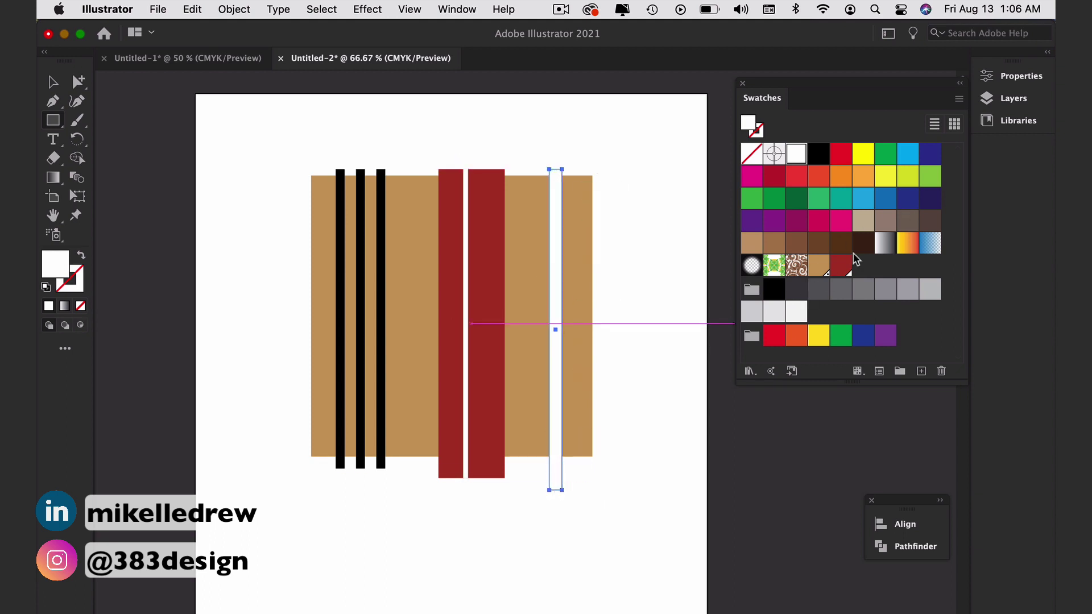
pyautogui.click(841, 267)
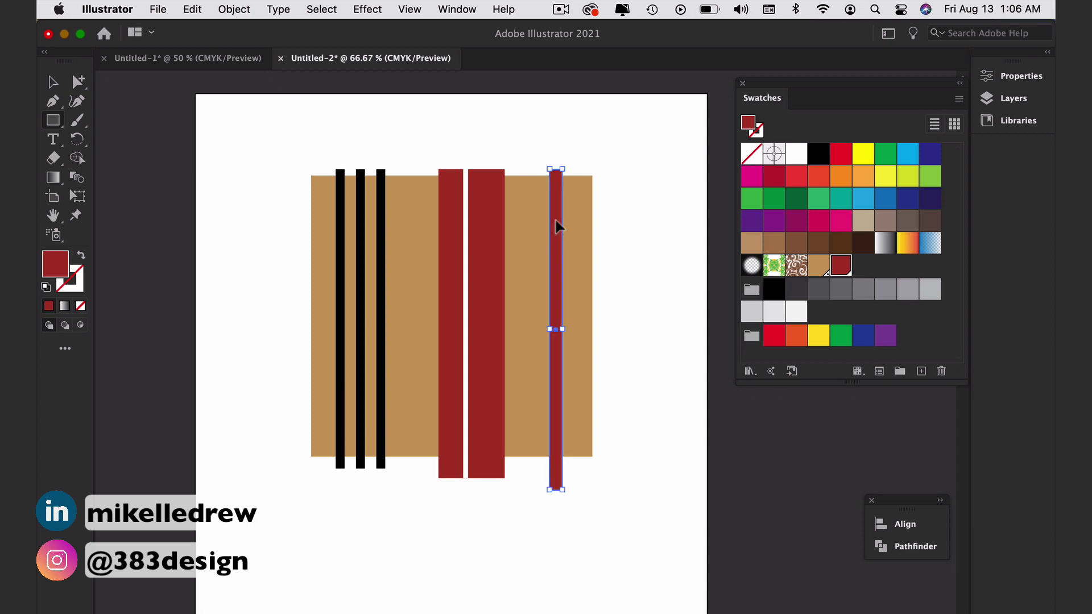
pyautogui.moveTo(555, 224); pyautogui.dragTo(532, 222)
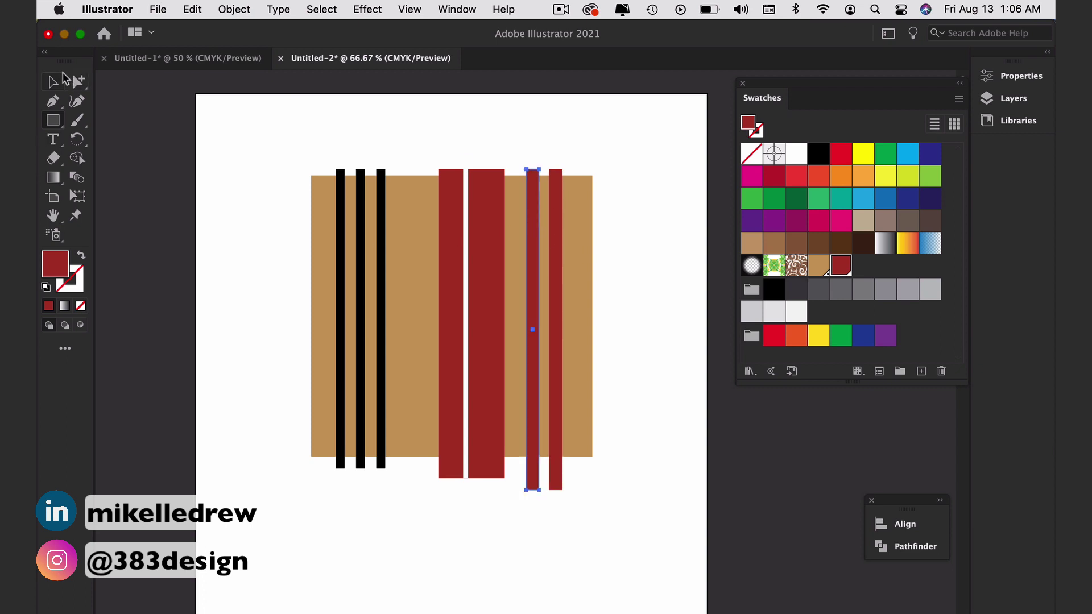
pyautogui.click(53, 82)
pyautogui.moveTo(914, 506); pyautogui.dragTo(808, 433)
# Centre the two wide red bars with Horizontal Align Center, then select the three black bars
pyautogui.click(738, 454)
pyautogui.click(796, 452)
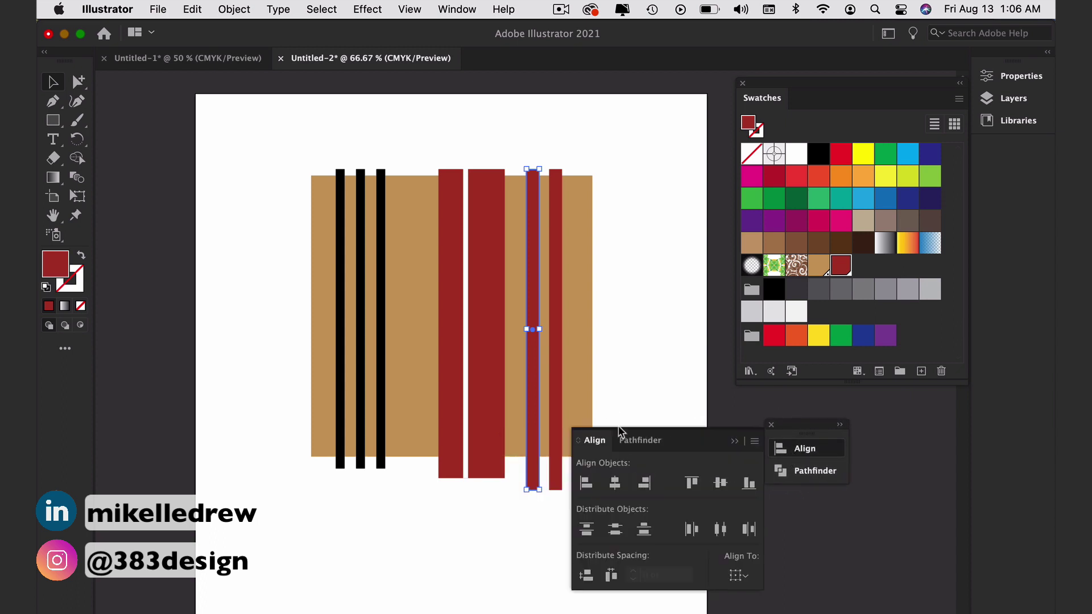
pyautogui.moveTo(443, 166); pyautogui.dragTo(506, 169)
pyautogui.click(615, 484)
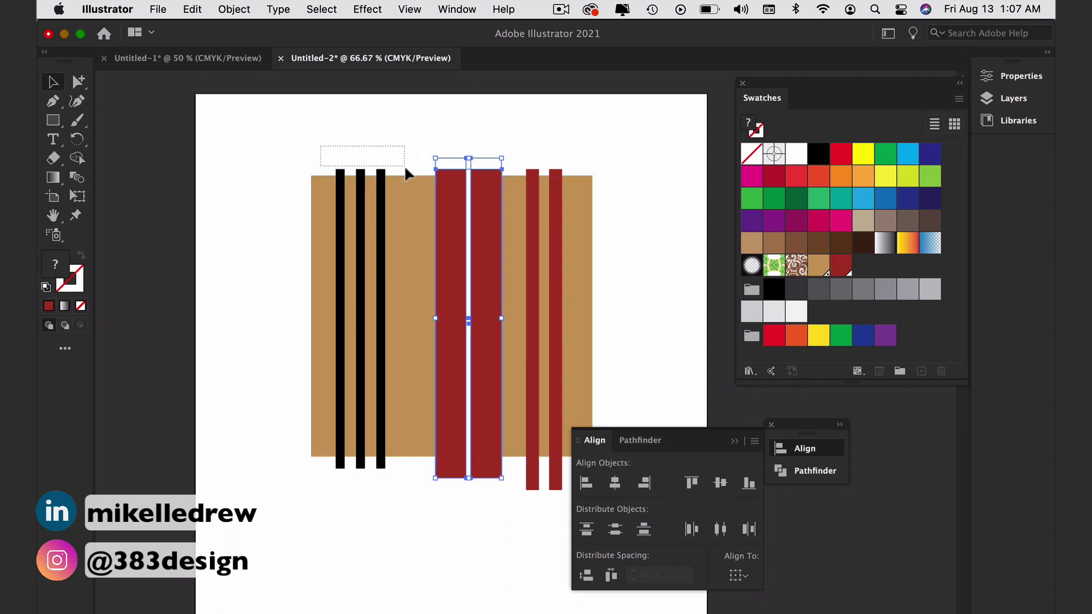
pyautogui.moveTo(404, 165); pyautogui.dragTo(407, 172)
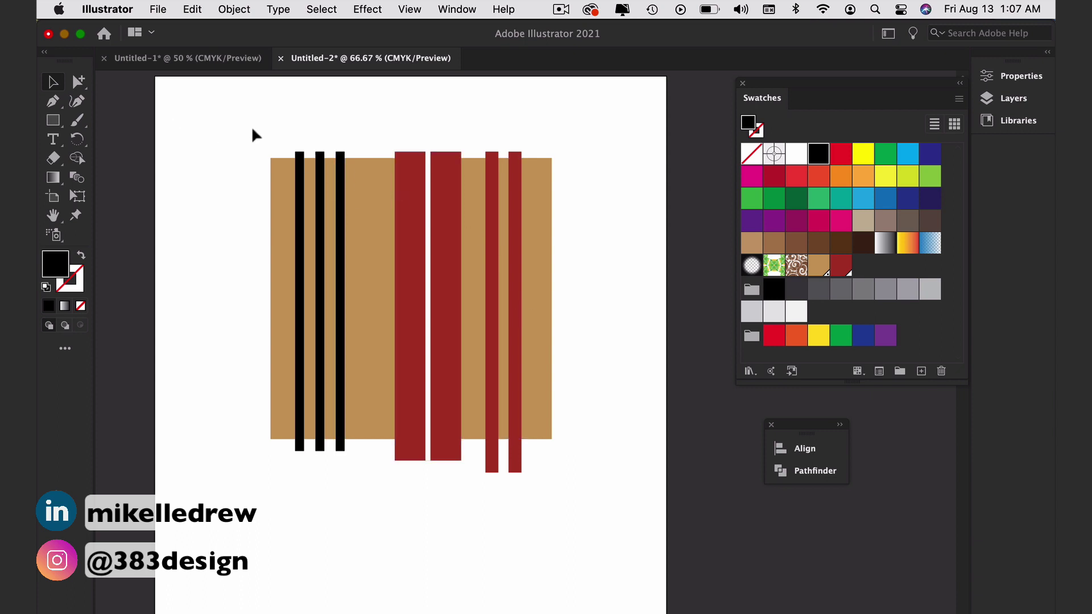
# Divide the stripes and tan square with Pathfinder and ungroup the resulting pieces
pyautogui.moveTo(252, 128); pyautogui.dragTo(592, 449)
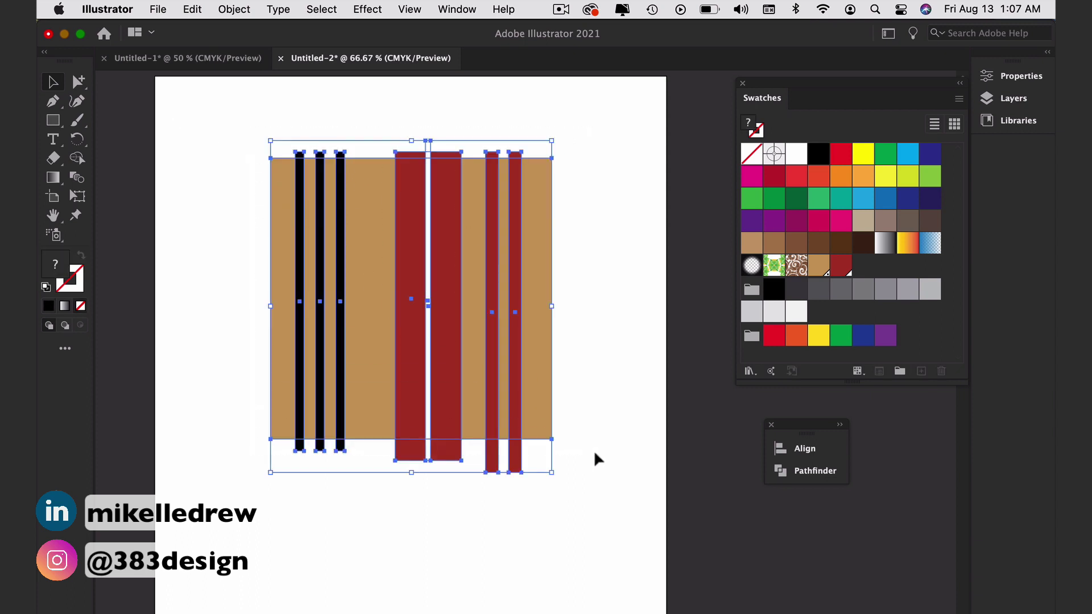
pyautogui.click(798, 469)
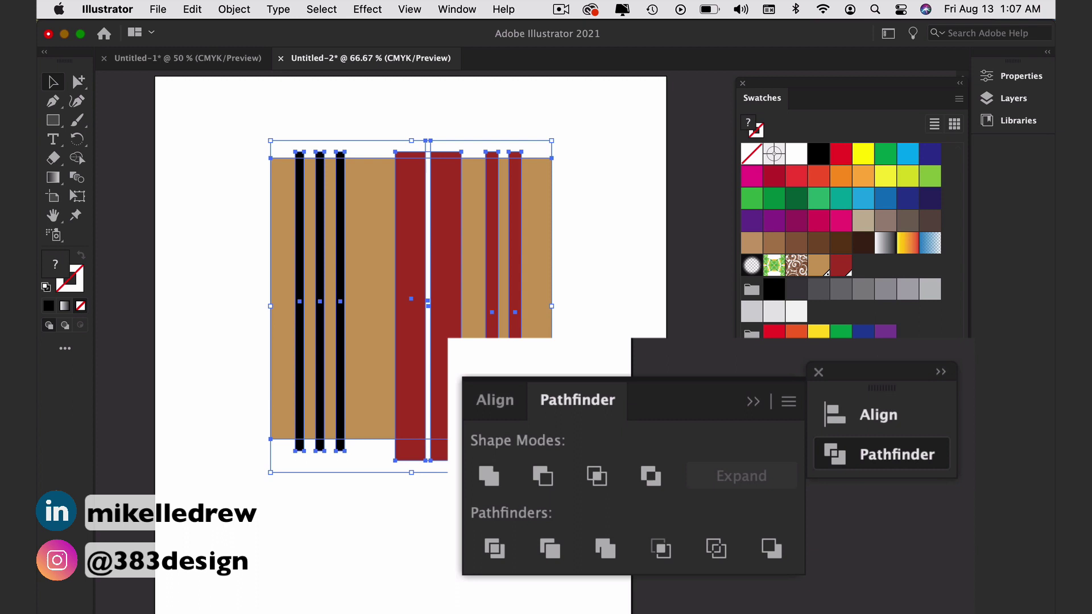
pyautogui.click(502, 555)
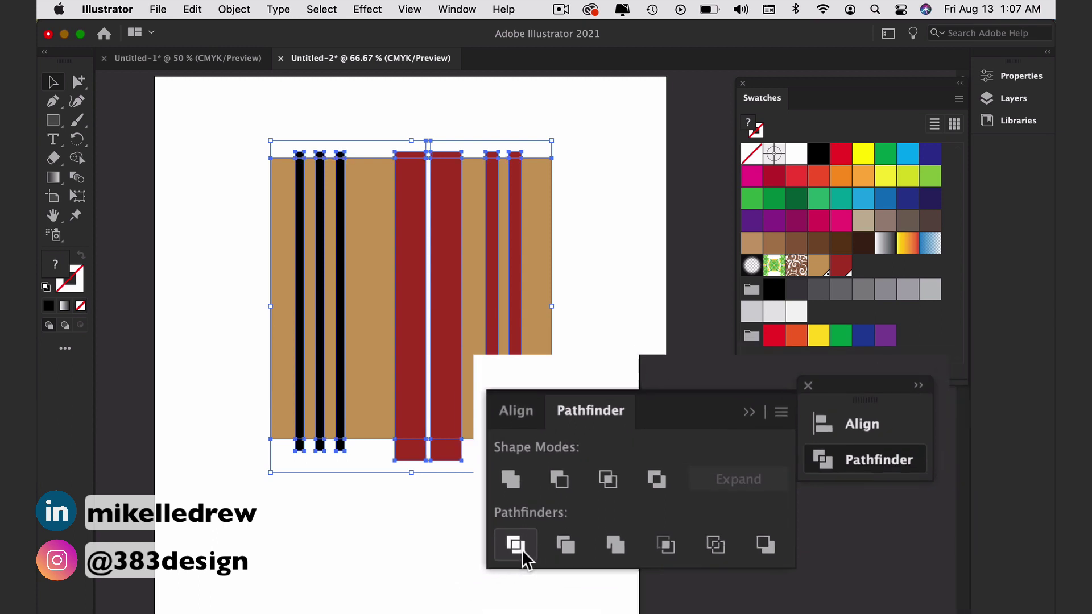
pyautogui.rightClick(485, 359)
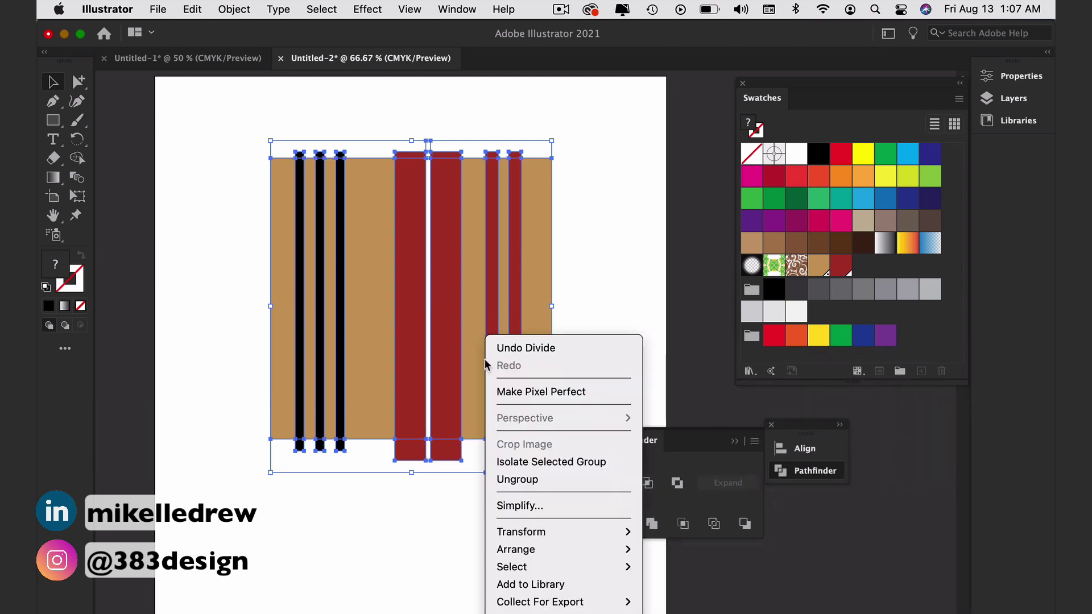
pyautogui.click(521, 479)
pyautogui.click(622, 302)
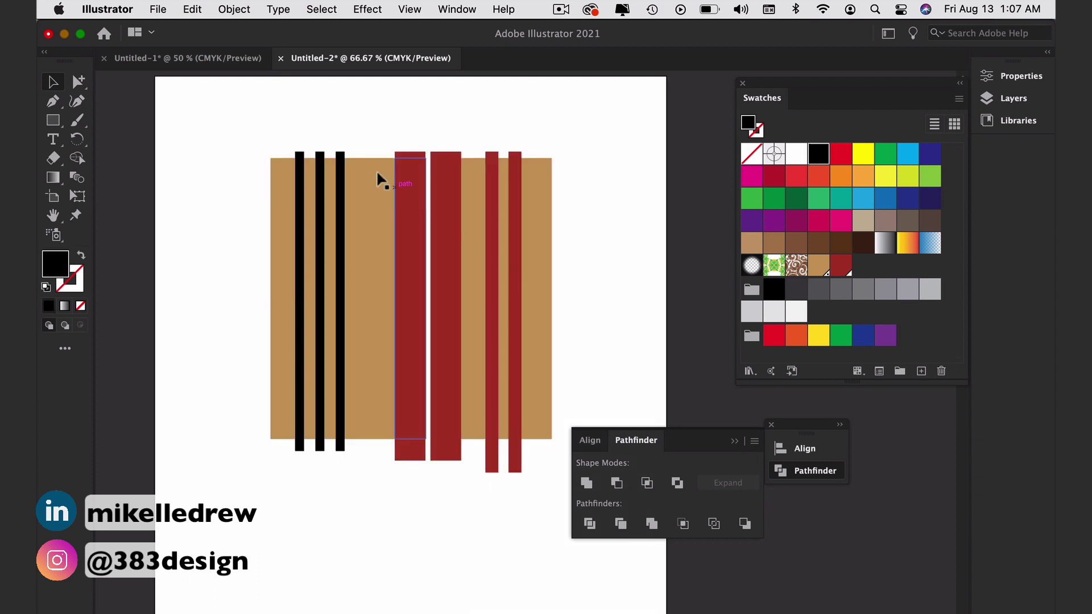
# Delete the bar ends sticking out above and below the square
pyautogui.moveTo(464, 137); pyautogui.dragTo(572, 154)
pyautogui.press('Delete')
pyautogui.moveTo(555, 521); pyautogui.dragTo(266, 443)
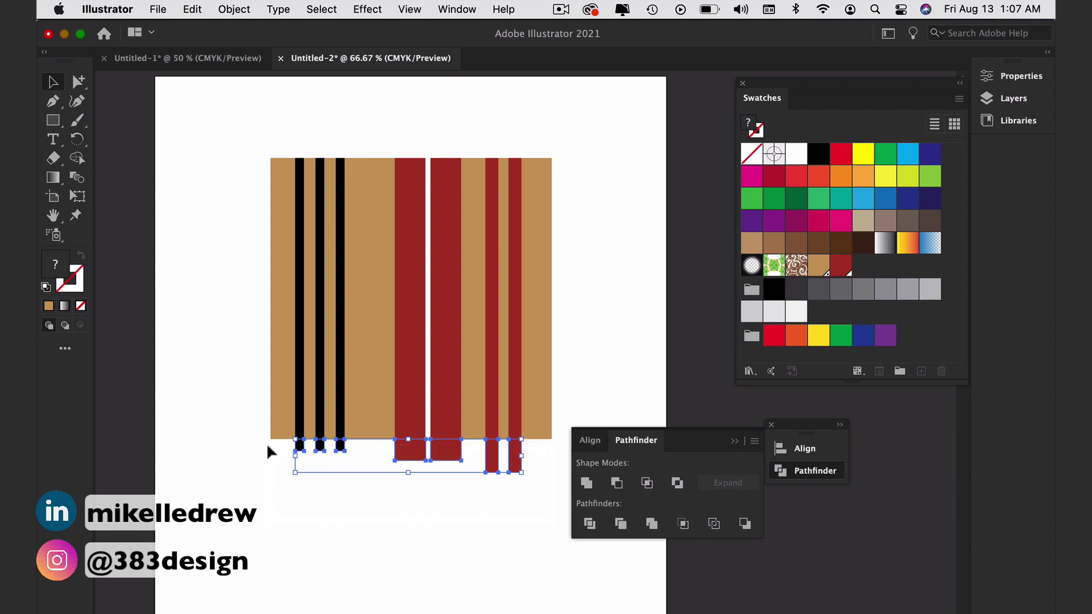
pyautogui.press('Delete')
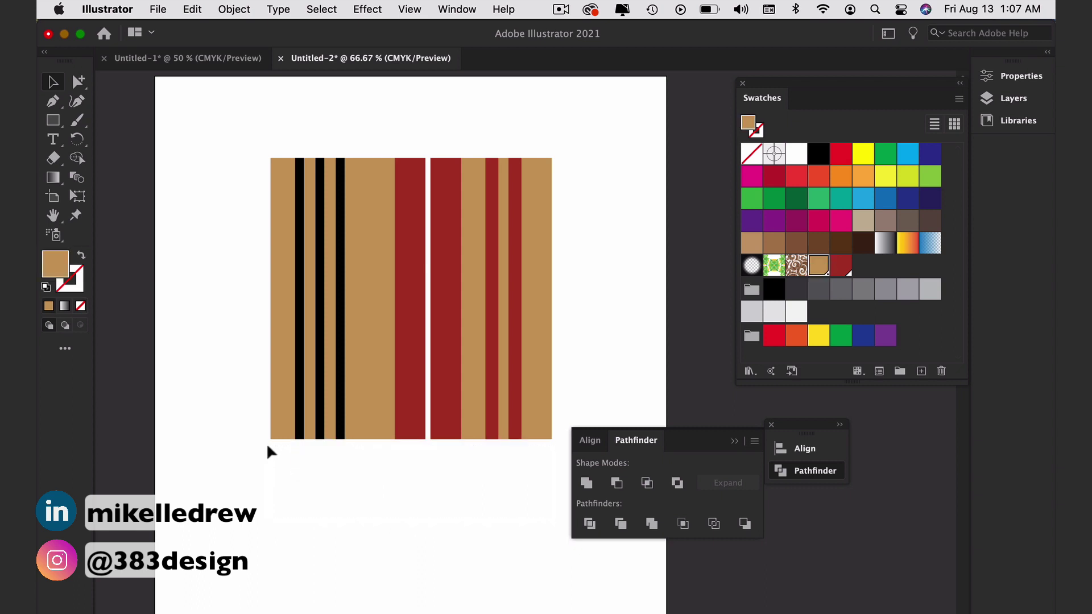
# Duplicate Layer 1 into Layer 1 copy, hide the original, and make the copy active
pyautogui.click(734, 441)
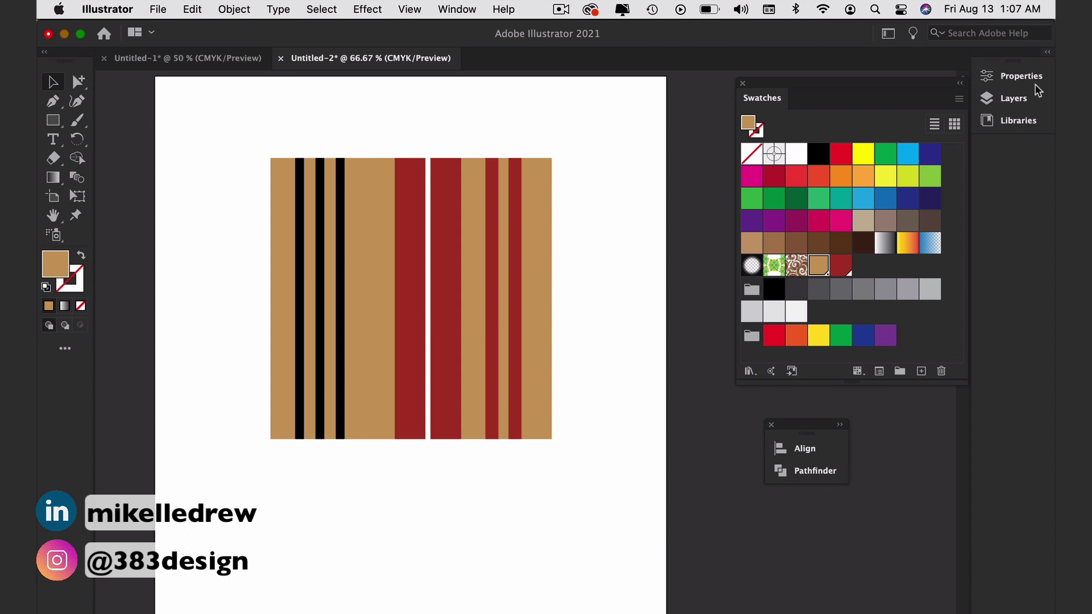
pyautogui.click(1007, 101)
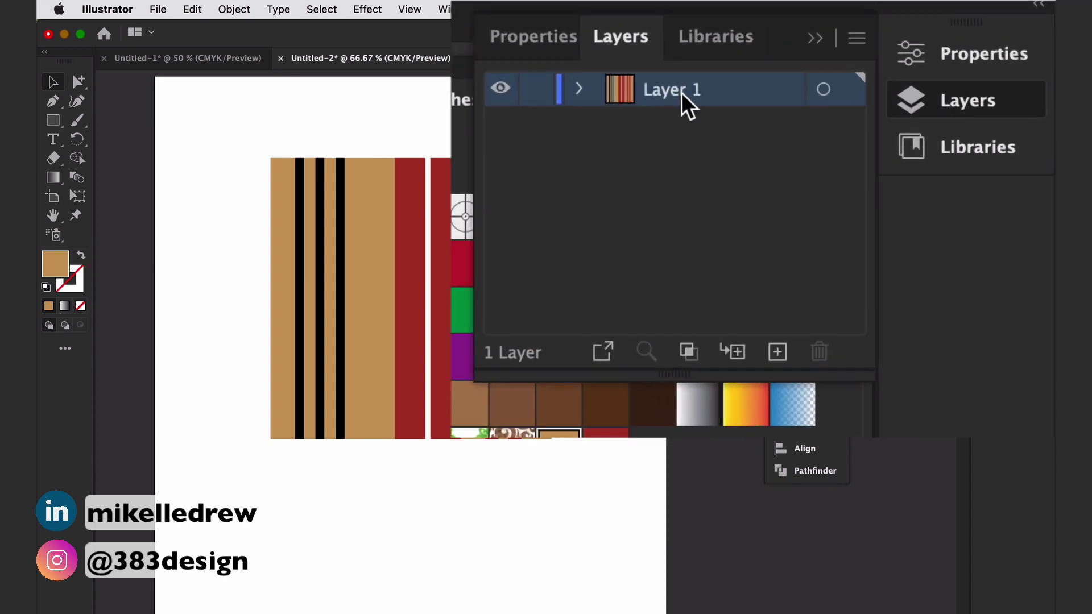
pyautogui.moveTo(688, 105); pyautogui.dragTo(782, 364)
pyautogui.click(500, 123)
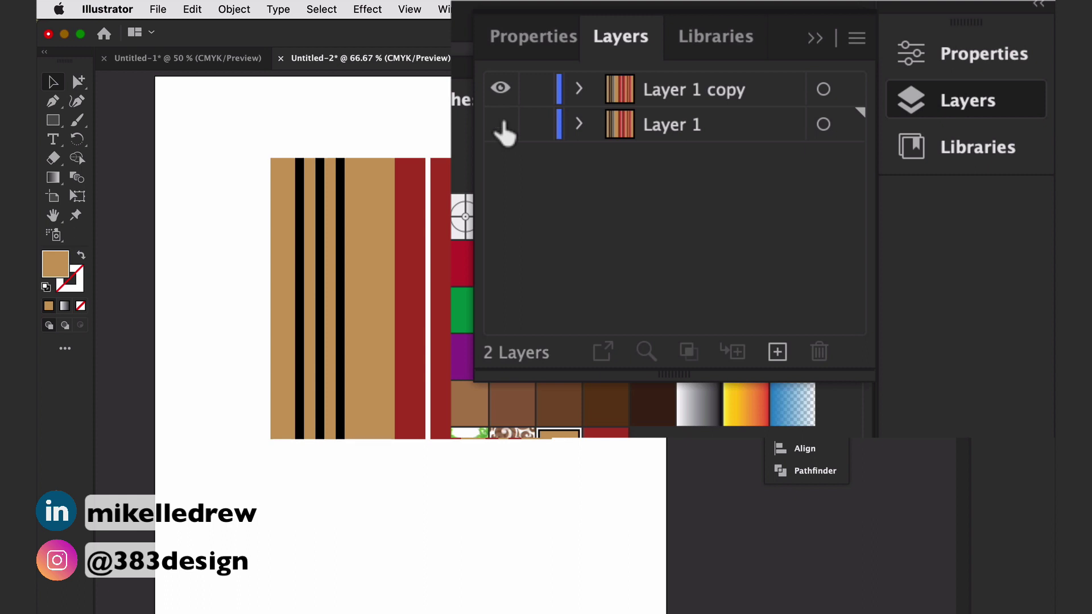
pyautogui.click(682, 96)
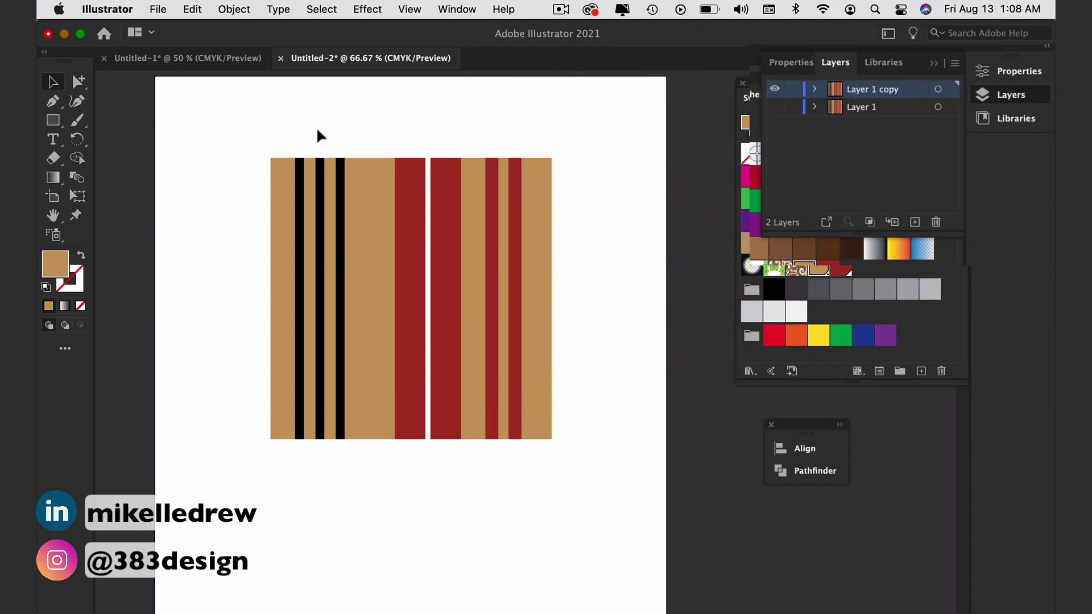
# Rotate the copied stripes 90° so they run horizontally
pyautogui.moveTo(465, 350); pyautogui.dragTo(612, 440)
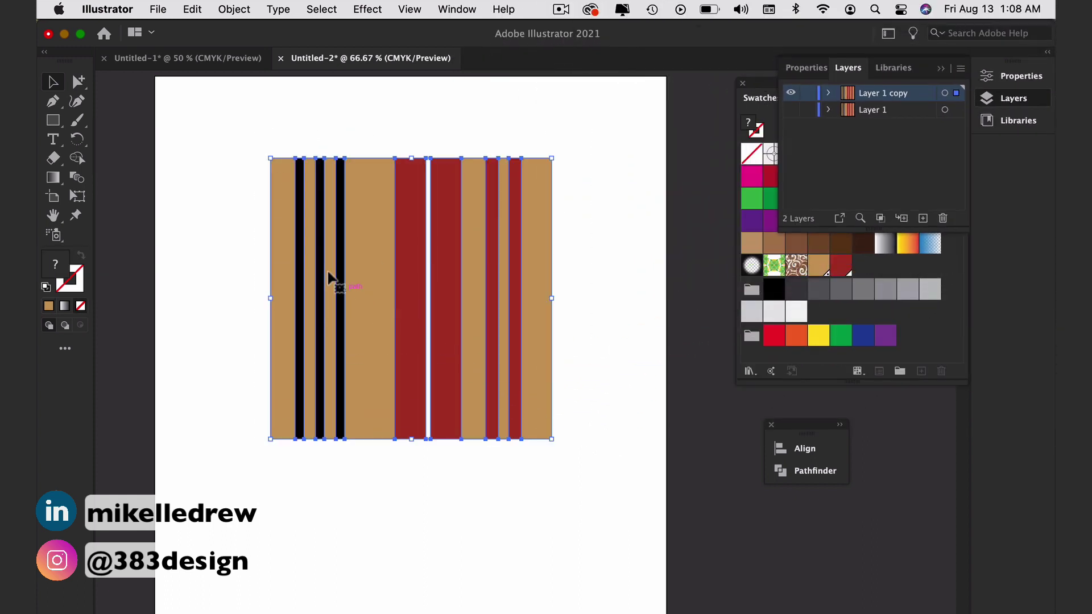
pyautogui.doubleClick(78, 138)
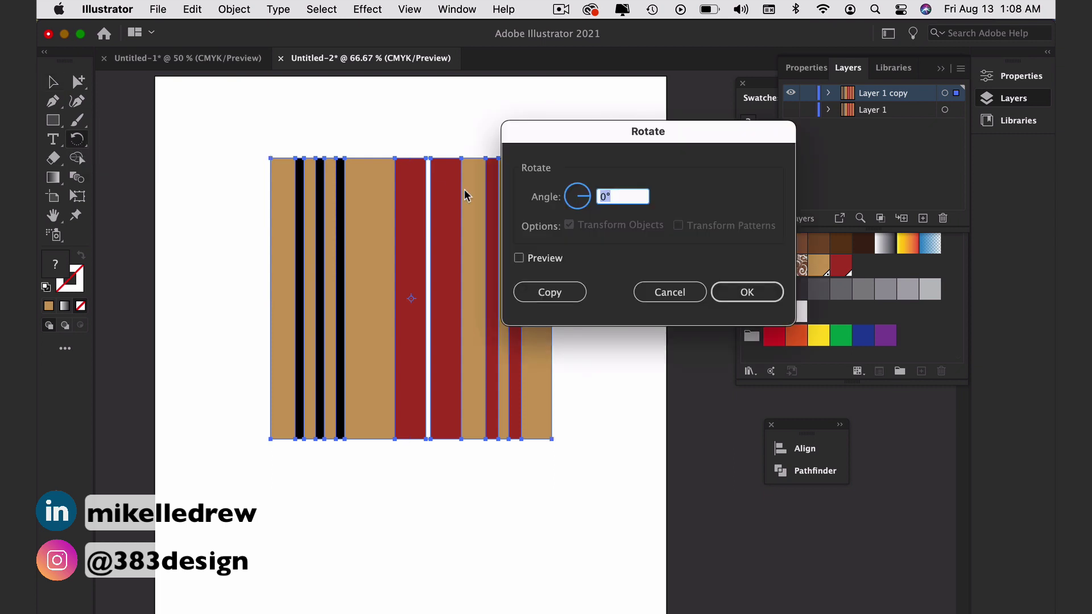
pyautogui.write('90')
pyautogui.click(759, 291)
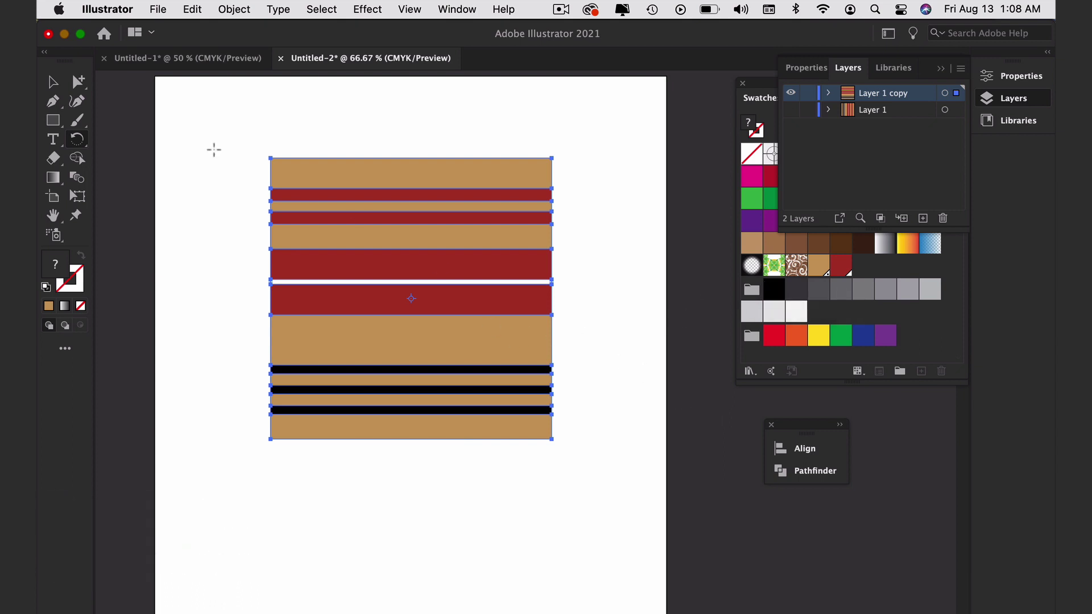
pyautogui.click(53, 82)
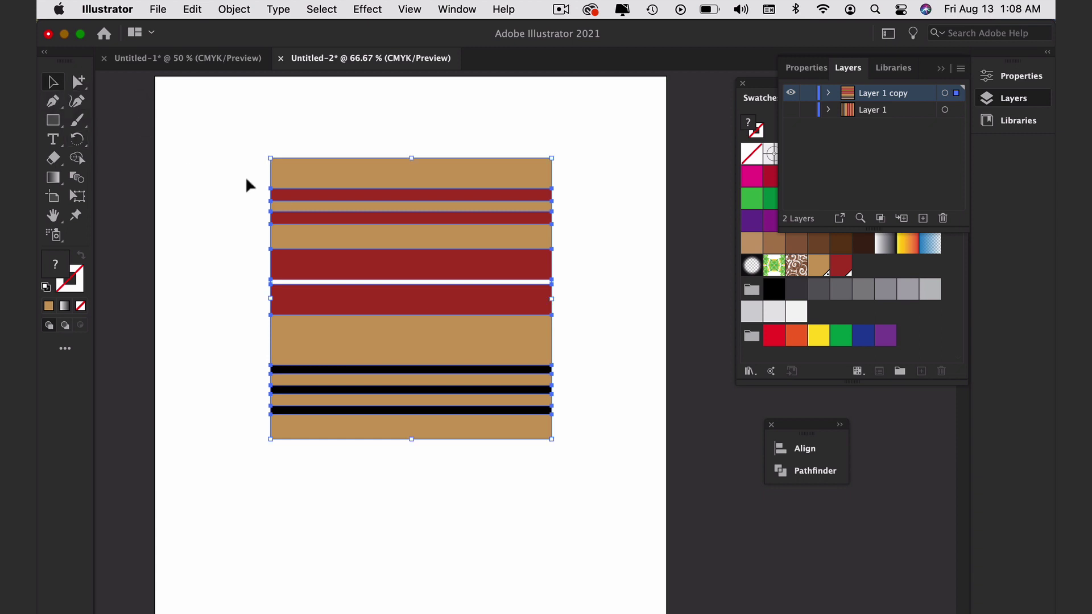
pyautogui.click(225, 204)
pyautogui.moveTo(229, 212); pyautogui.dragTo(314, 249)
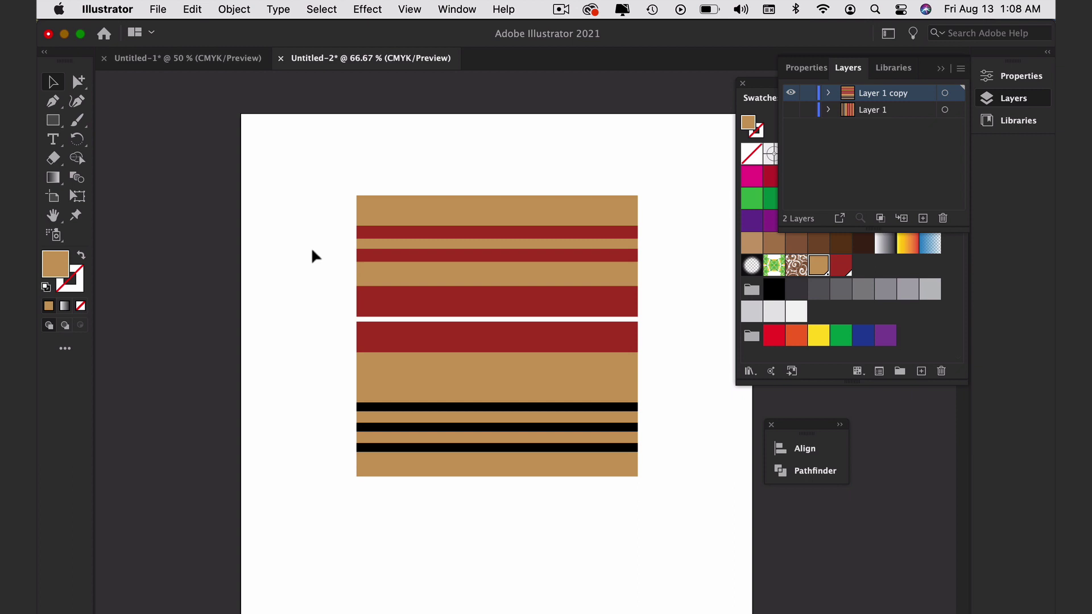
# Draw a thin vertical bar about 4.76 pt wide and 744 pt tall beside the striped square and give it a swatch colour
pyautogui.press('m')
pyautogui.moveTo(318, 187); pyautogui.dragTo(321, 593)
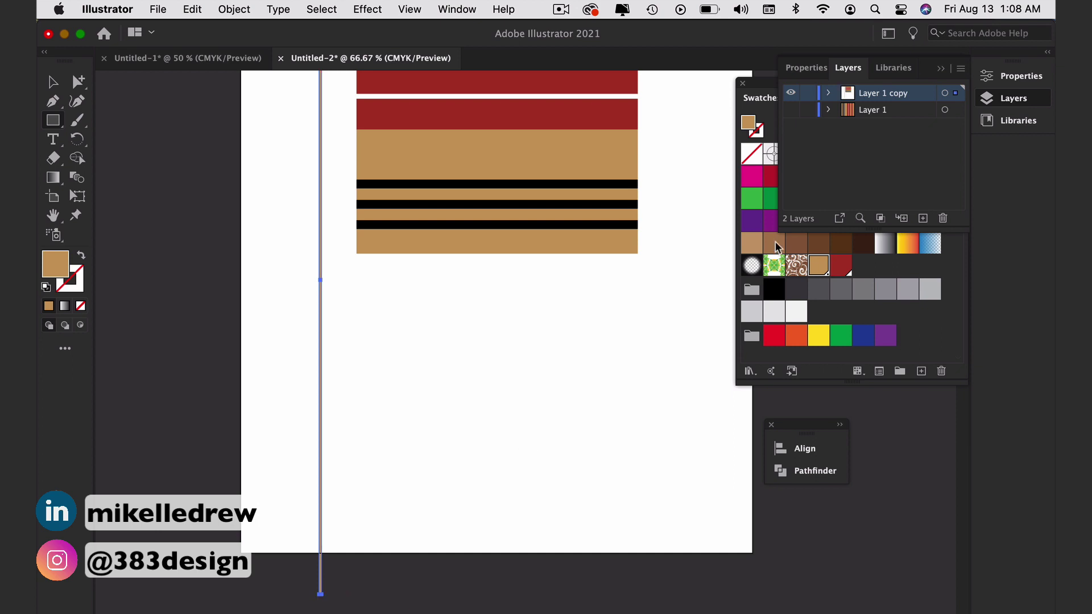
pyautogui.click(748, 177)
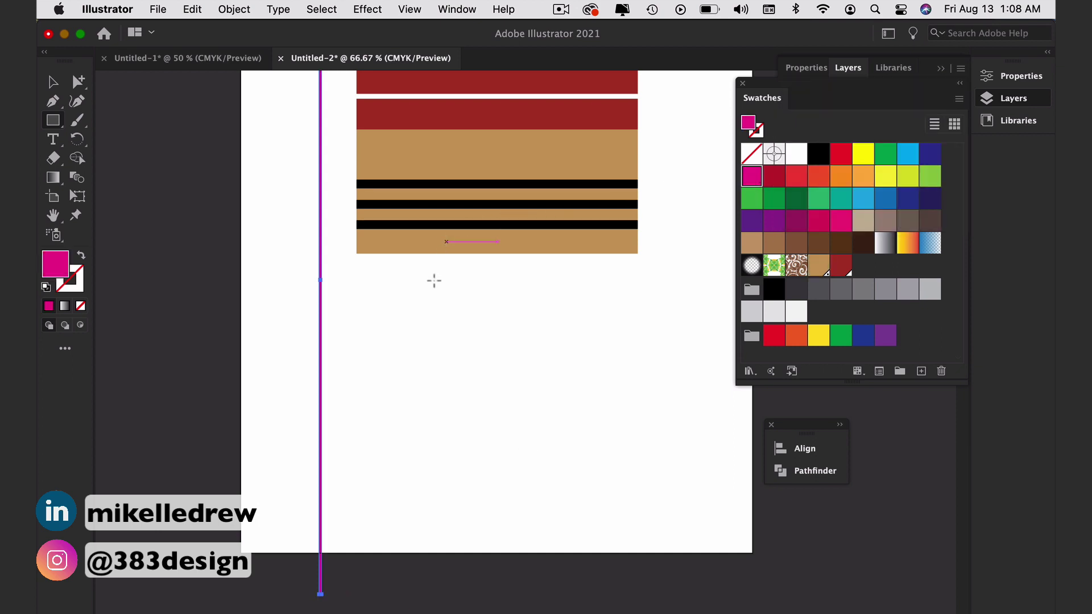
pyautogui.scroll(10, 427, 302)
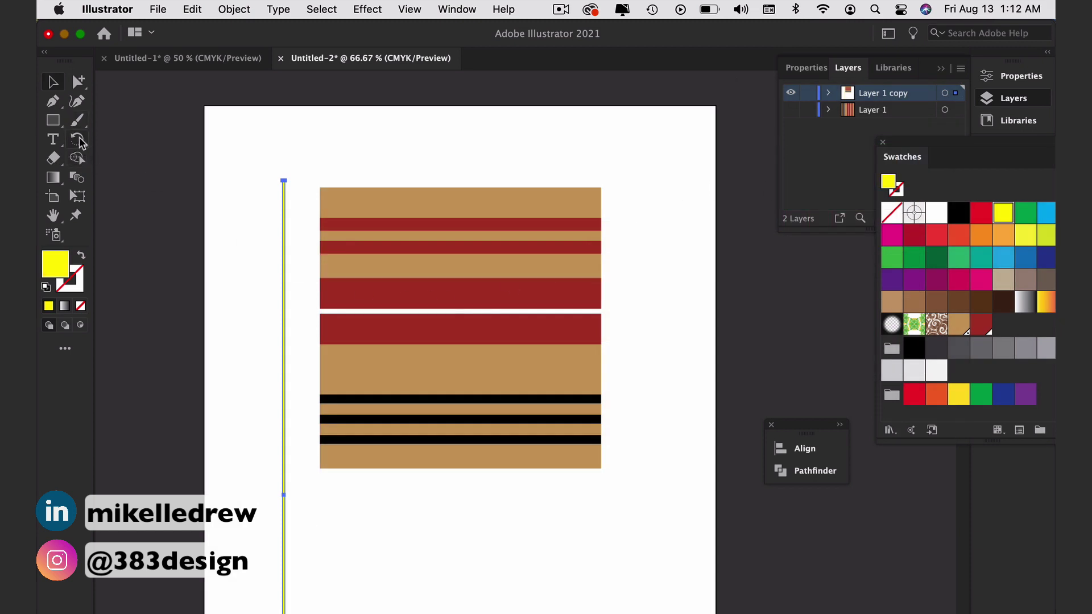
# Rotate the thin line -45°
pyautogui.click(80, 141)
pyautogui.doubleClick(79, 141)
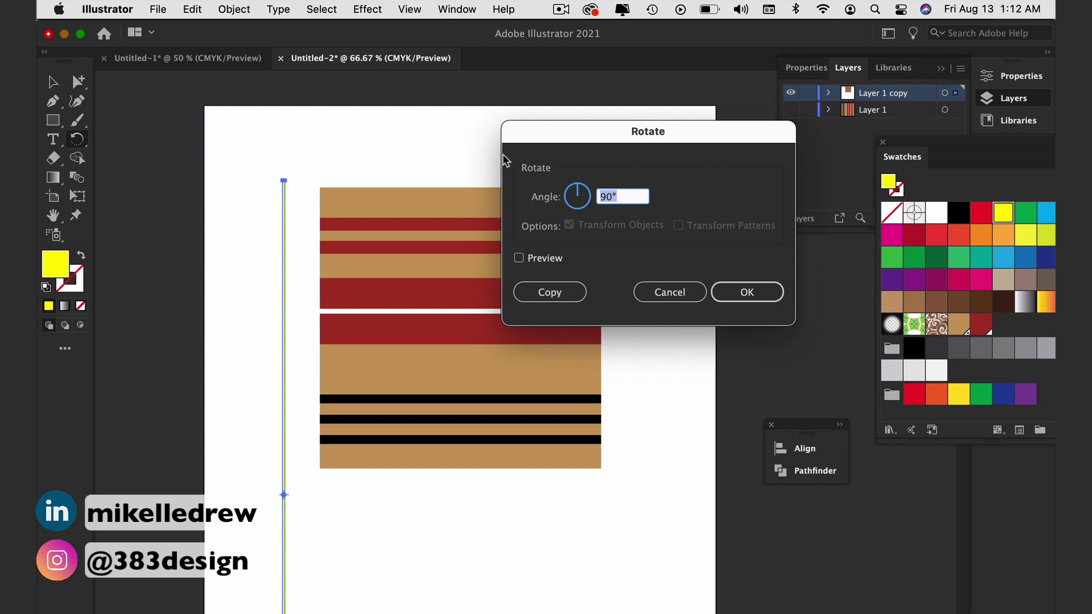
pyautogui.write('-45')
pyautogui.press('Return')
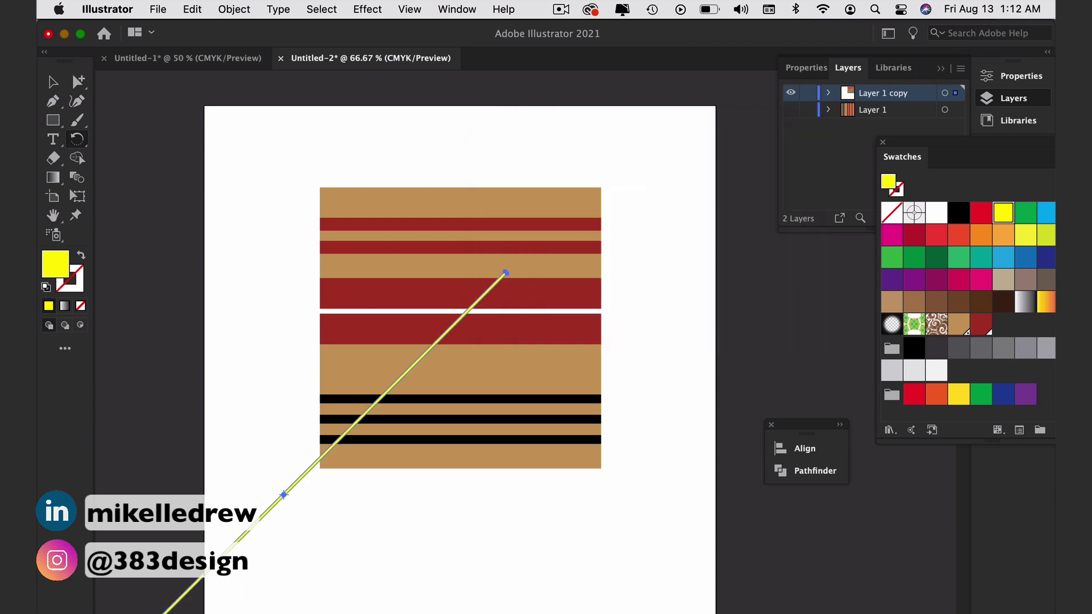
pyautogui.click(51, 84)
# Place the diagonal line at the square's top-left corner and a copy at the bottom-right corner
pyautogui.moveTo(273, 503); pyautogui.dragTo(290, 396)
pyautogui.click(308, 386)
pyautogui.moveTo(519, 327); pyautogui.dragTo(396, 506)
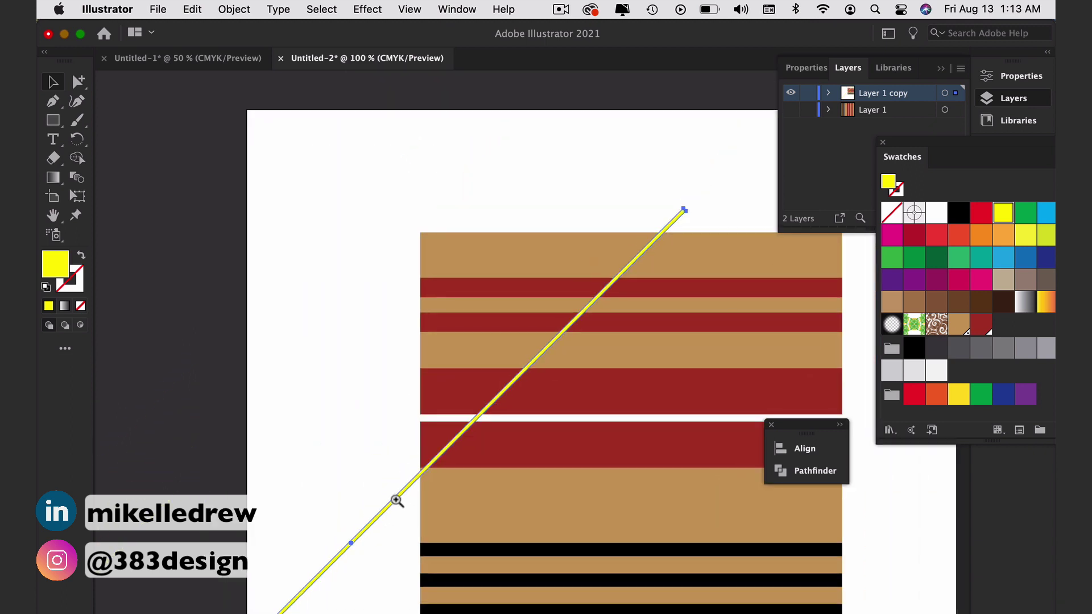
pyautogui.click(396, 500)
pyautogui.moveTo(437, 462); pyautogui.dragTo(387, 216)
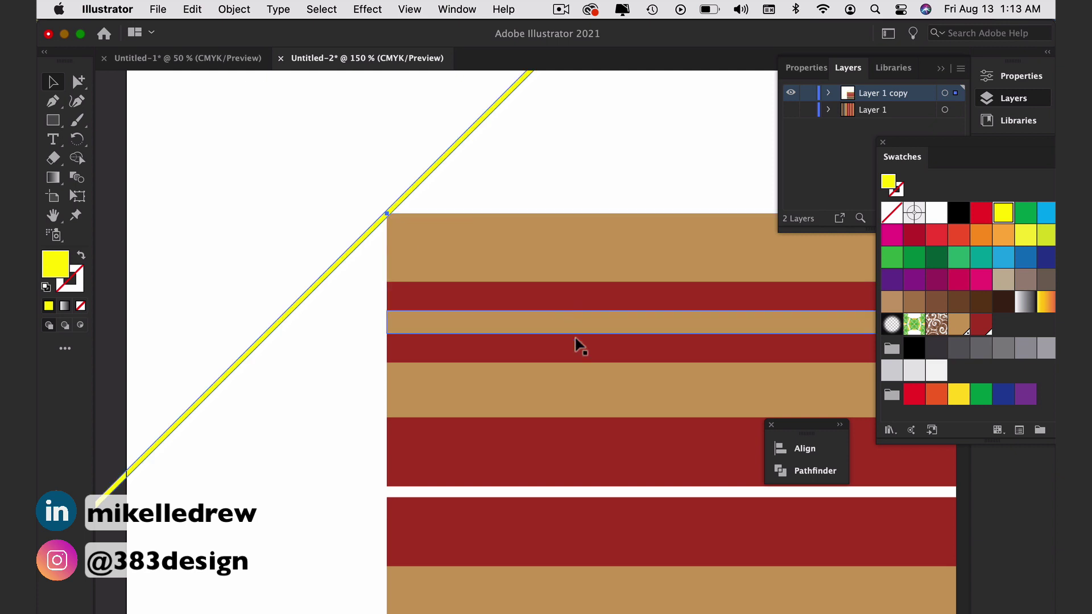
pyautogui.press('super+minus')
pyautogui.press('super+minus')
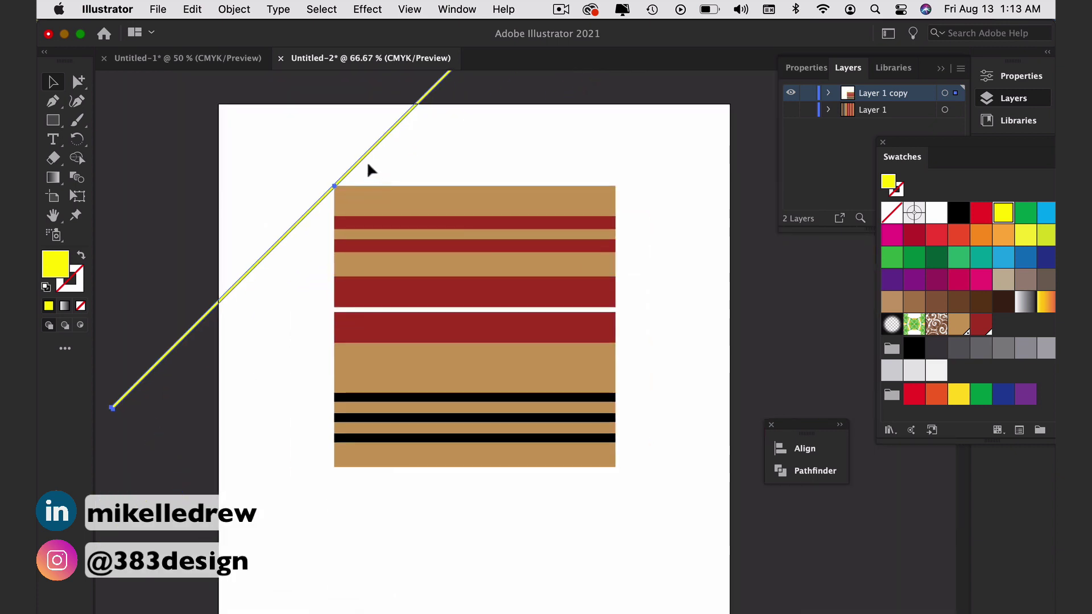
pyautogui.moveTo(363, 158)
pyautogui.keyDown('alt'); pyautogui.mouseDown()
pyautogui.moveTo(446, 240)
pyautogui.moveTo(599, 435)
pyautogui.moveTo(645, 453)
pyautogui.moveTo(660, 479)
pyautogui.moveTo(629, 507)
pyautogui.moveTo(616, 469)
pyautogui.mouseUp(); pyautogui.keyUp('alt')
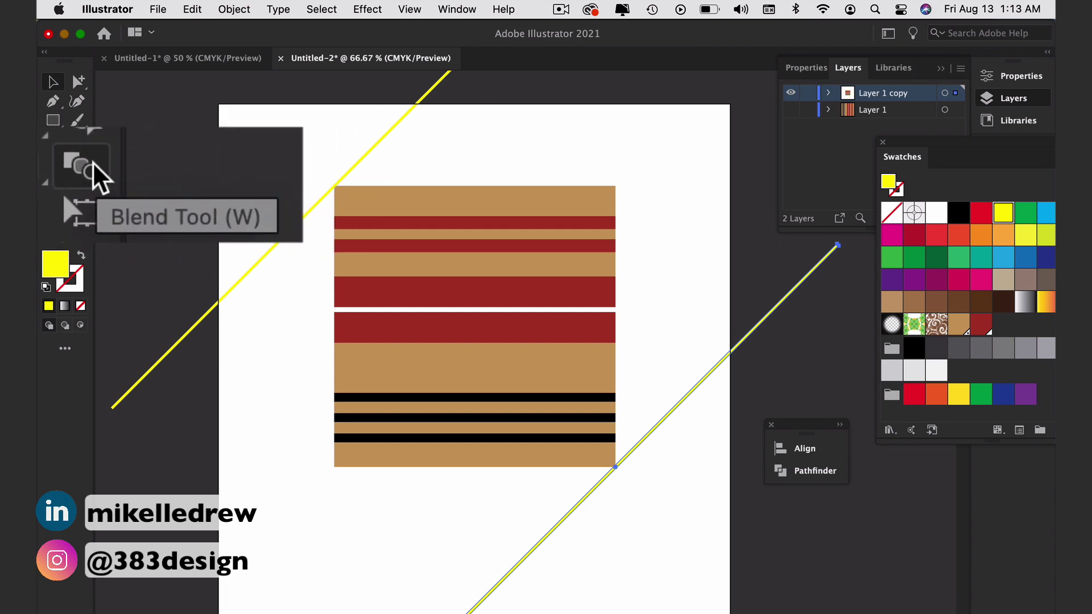
# Blend the left diagonal line into the right one
pyautogui.click(76, 177)
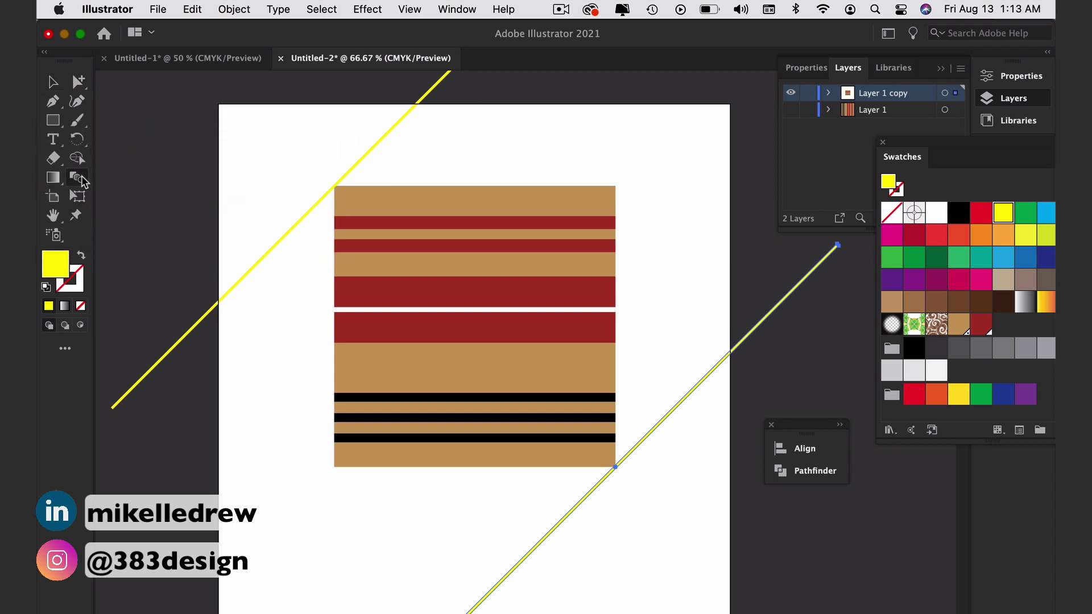
pyautogui.click(311, 211)
pyautogui.click(595, 492)
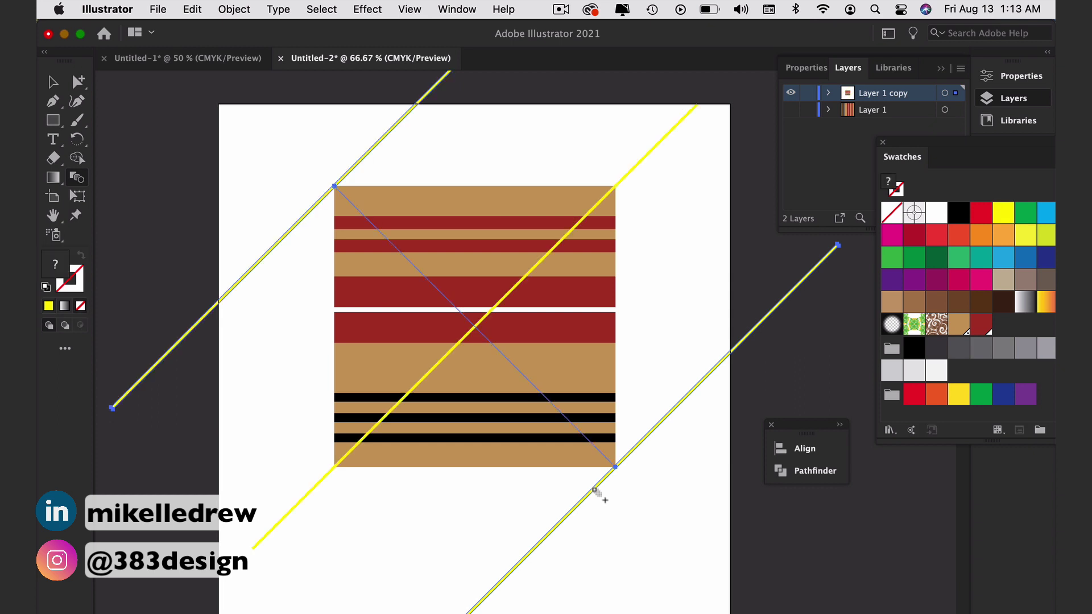
# Set the blend spacing to Specified Steps with 91 steps
pyautogui.doubleClick(78, 178)
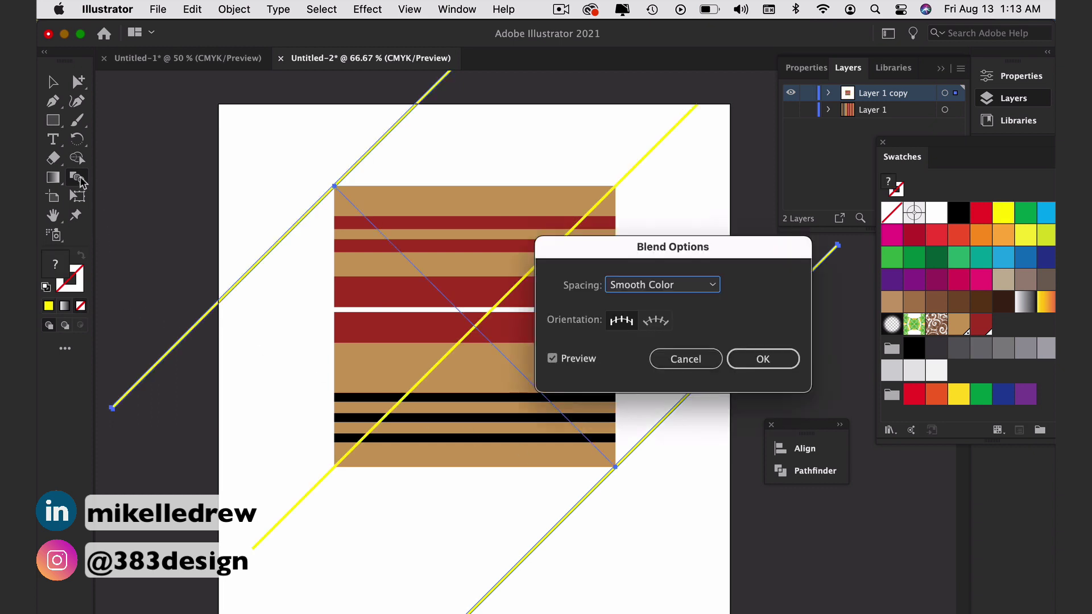
pyautogui.click(620, 289)
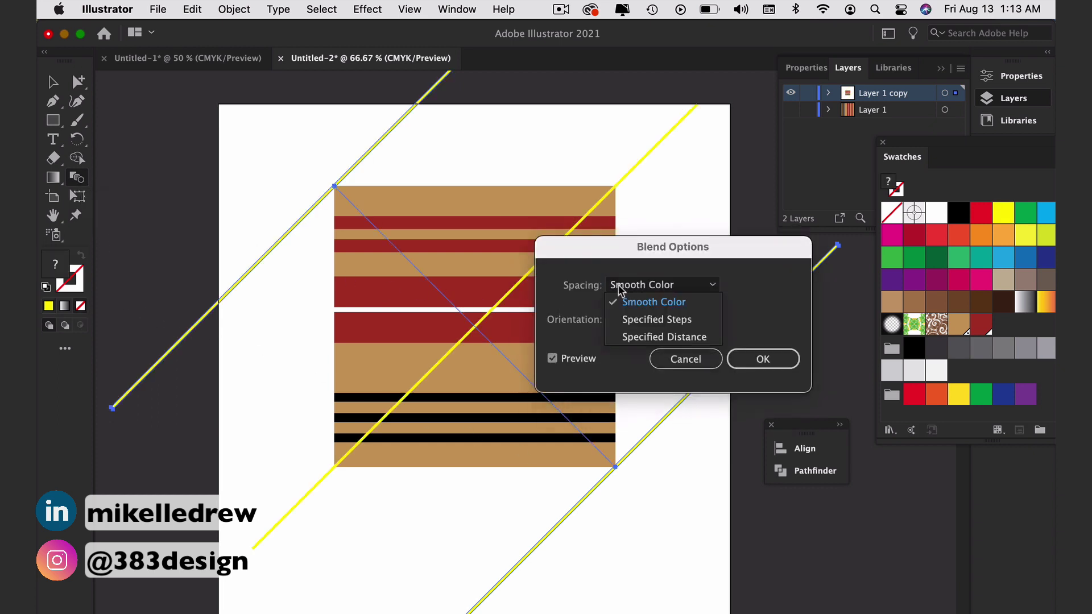
pyautogui.click(649, 320)
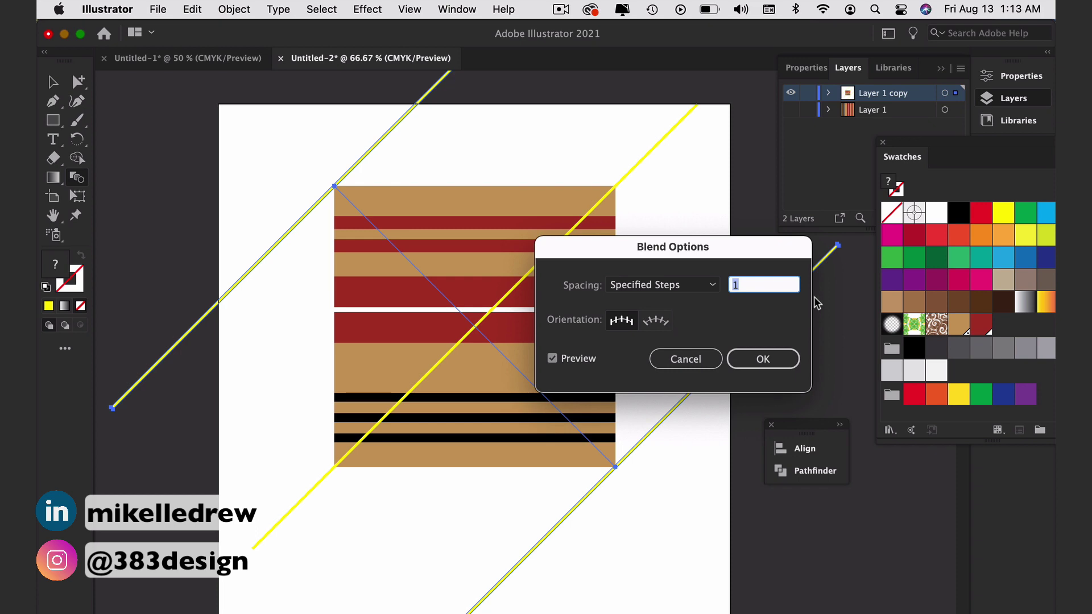
pyautogui.press('Up')
pyautogui.press('Up')
pyautogui.press('Up')
pyautogui.press('Up')
pyautogui.press('Up')
pyautogui.press('Up')
pyautogui.press('Up')
pyautogui.press('Up')
pyautogui.press('Up')
pyautogui.press('Up')
pyautogui.press('Up')
pyautogui.press('Up')
pyautogui.press('Up')
pyautogui.press('Up')
pyautogui.press('Up')
pyautogui.press('Up')
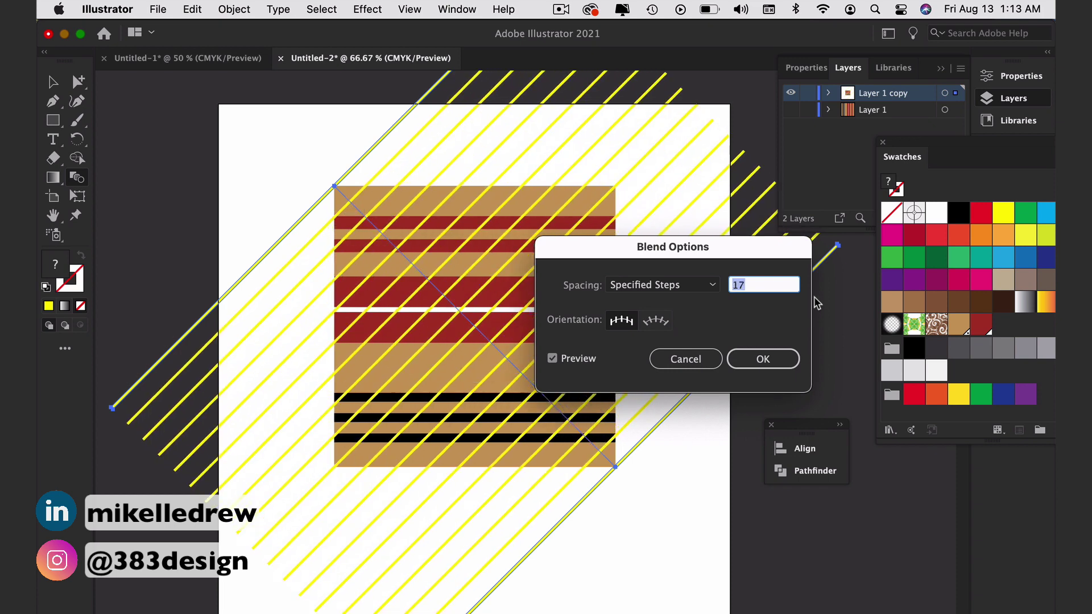
pyautogui.press('Up')
pyautogui.press('Up')
pyautogui.press('Up')
pyautogui.press('Up')
pyautogui.press('Up')
pyautogui.press('Up')
pyautogui.press('Up')
pyautogui.press('Up')
pyautogui.press('Up')
pyautogui.press('Up')
pyautogui.press('Up')
pyautogui.press('Up')
pyautogui.press('Up')
pyautogui.press('Up')
pyautogui.press('Up')
pyautogui.press('Up')
pyautogui.press('Up')
pyautogui.press('Up')
pyautogui.press('Up')
pyautogui.press('Up')
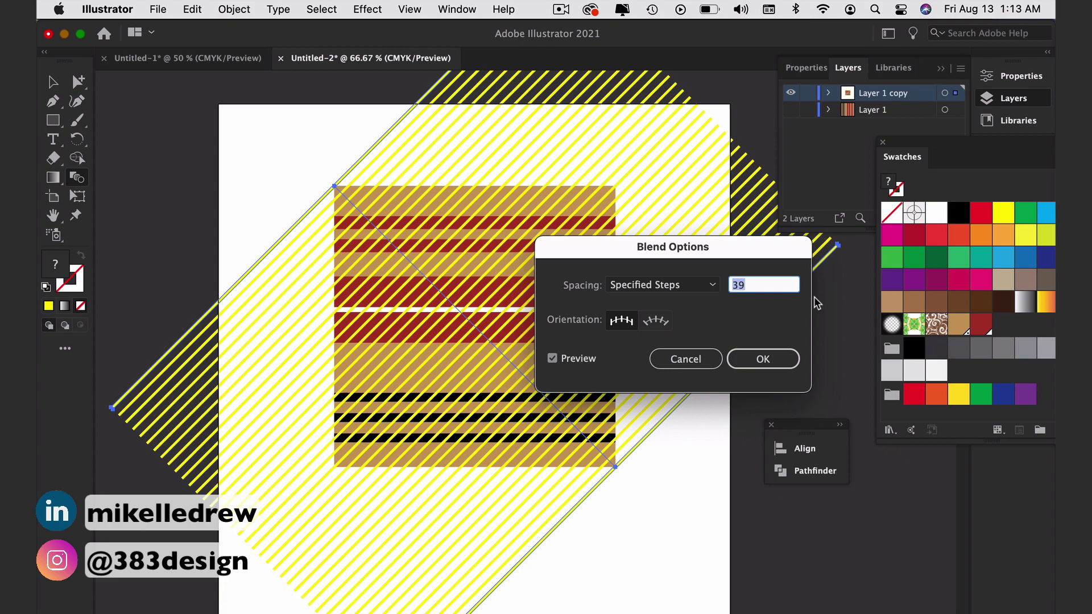
pyautogui.press('Up')
pyautogui.press('Up')
pyautogui.press('Up')
pyautogui.press('Up')
pyautogui.press('Up')
pyautogui.press('Up')
pyautogui.press('Up')
pyautogui.press('Up')
pyautogui.press('Up')
pyautogui.press('Up')
pyautogui.press('Up')
pyautogui.press('Up')
pyautogui.press('Up')
pyautogui.press('Up')
pyautogui.press('Up')
pyautogui.press('Up')
pyautogui.press('Up')
pyautogui.press('Up')
pyautogui.press('Up')
pyautogui.press('Up')
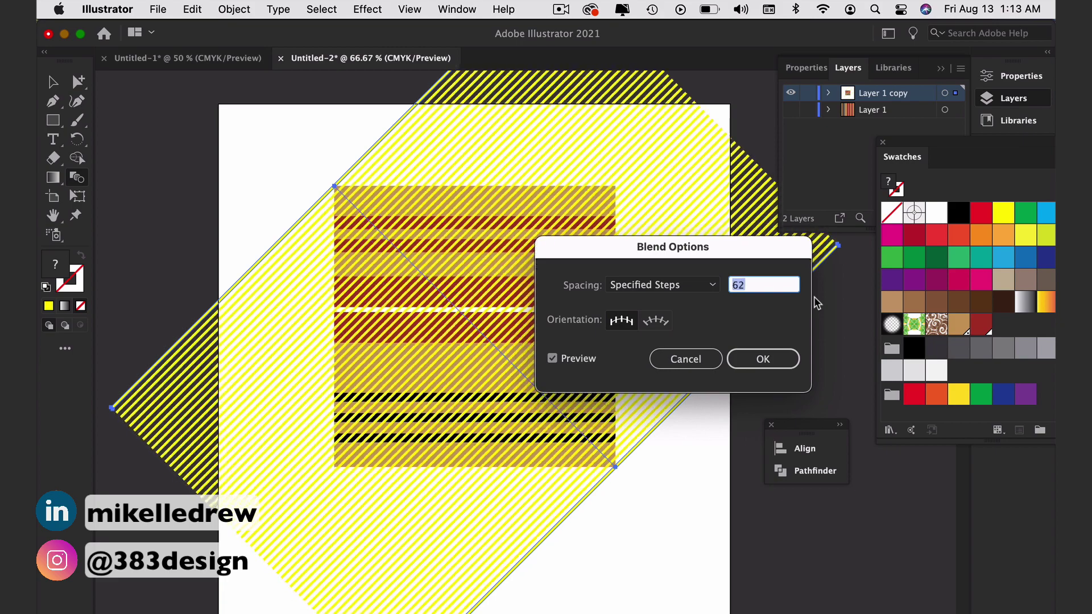
pyautogui.press('Up')
pyautogui.press('Up')
pyautogui.press('Up')
pyautogui.press('Up')
pyautogui.press('Up')
pyautogui.press('Up')
pyautogui.press('Up')
pyautogui.press('Up')
pyautogui.press('Up')
pyautogui.press('Up')
pyautogui.press('Up')
pyautogui.press('Up')
pyautogui.press('Up')
pyautogui.press('Up')
pyautogui.press('Up')
pyautogui.press('Up')
pyautogui.press('Up')
pyautogui.press('Up')
pyautogui.press('Up')
pyautogui.press('Up')
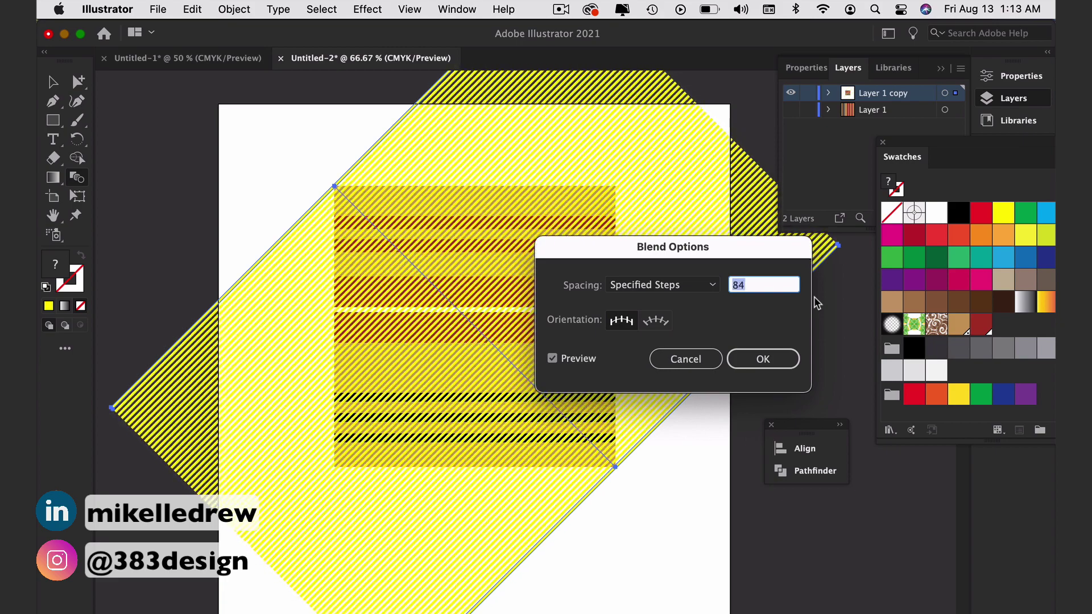
pyautogui.press('Up')
pyautogui.press('Up')
pyautogui.press('Up')
pyautogui.press('Up')
pyautogui.press('Up')
pyautogui.press('Up')
pyautogui.press('Up')
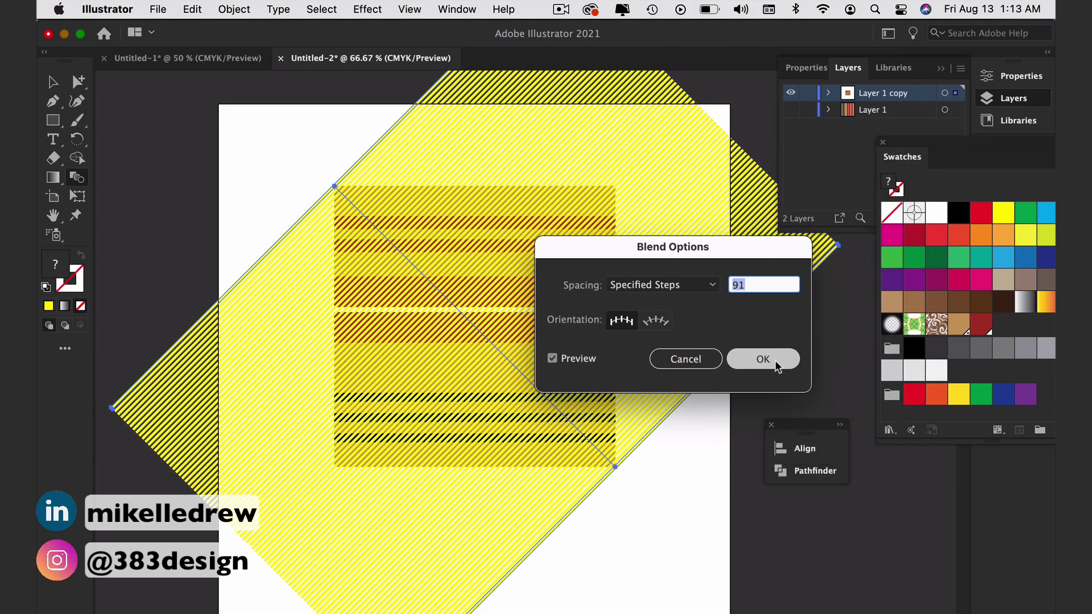
pyautogui.click(774, 360)
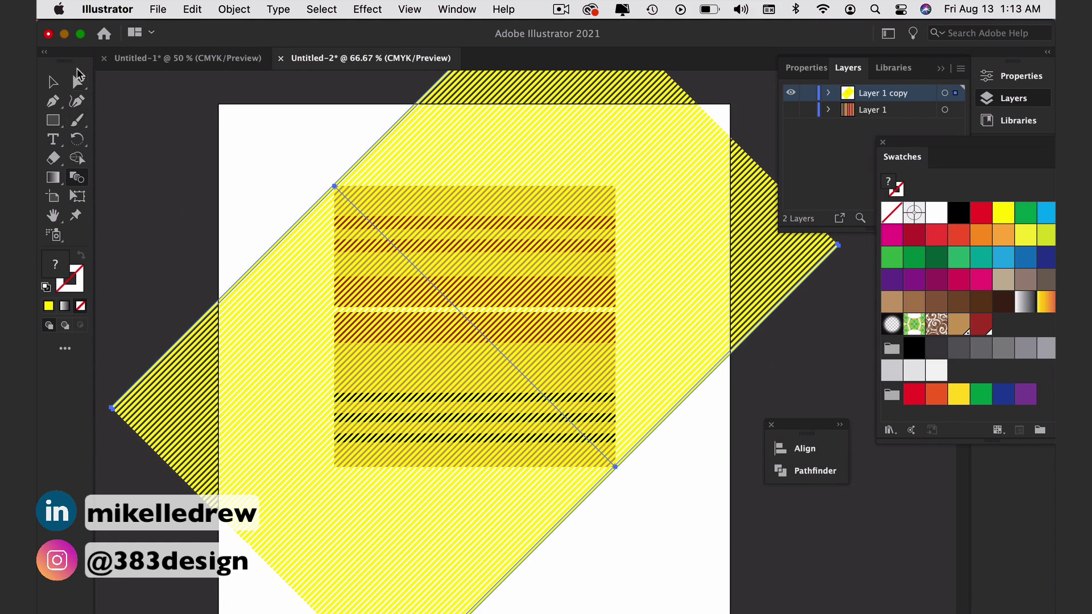
# Expand the blend into separate lines with Object > Expand
pyautogui.click(53, 83)
pyautogui.click(233, 10)
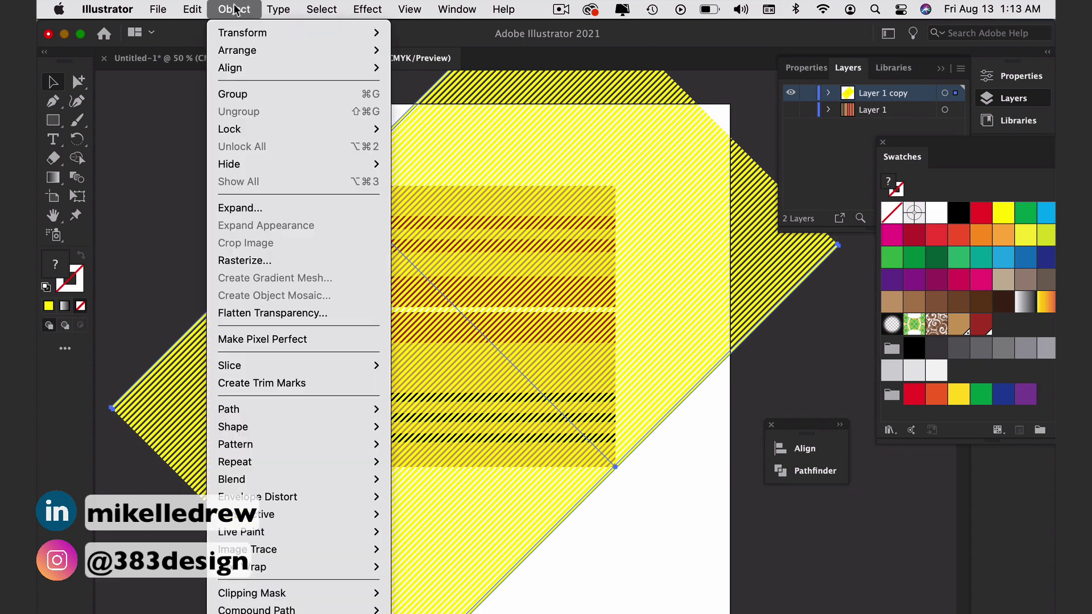
pyautogui.click(230, 208)
pyautogui.click(266, 315)
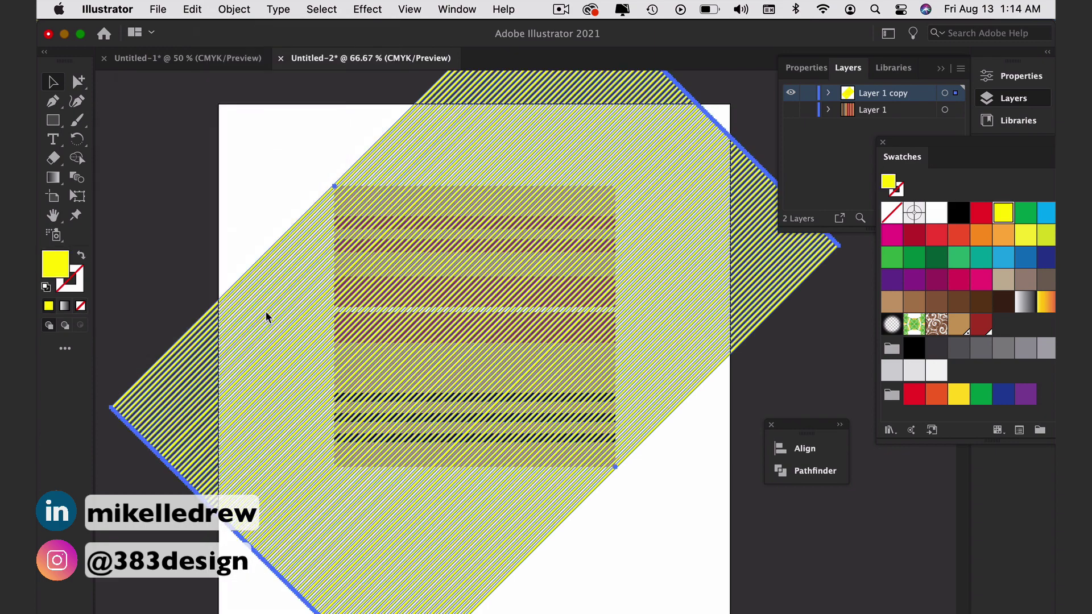
# Divide the horizontal stripes along every diagonal line with Pathfinder Divide
pyautogui.moveTo(289, 153); pyautogui.dragTo(463, 364)
pyautogui.moveTo(779, 546); pyautogui.dragTo(725, 541)
pyautogui.click(780, 477)
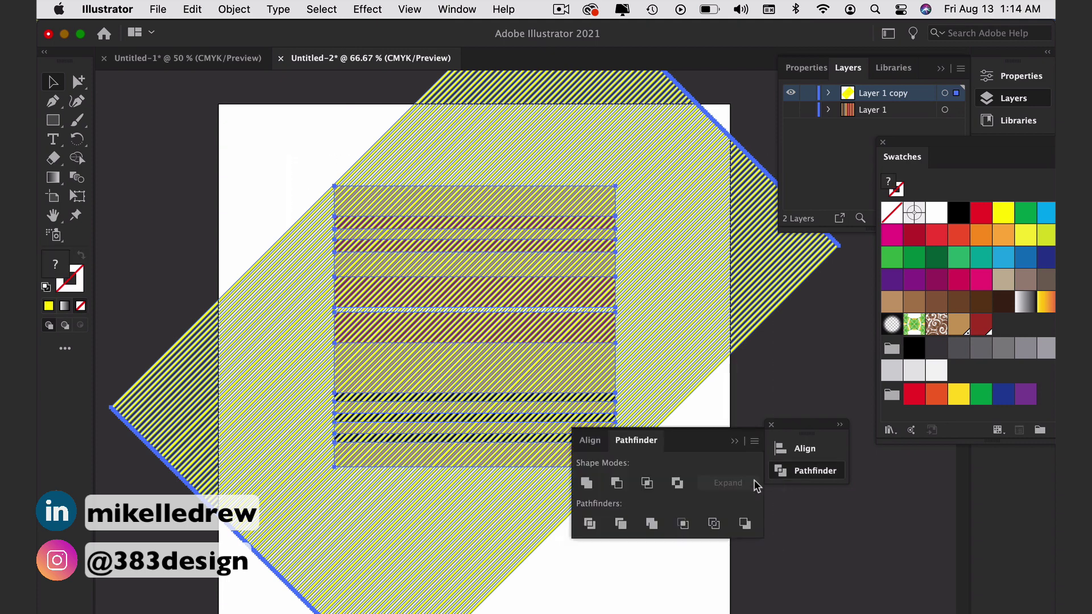
pyautogui.click(592, 523)
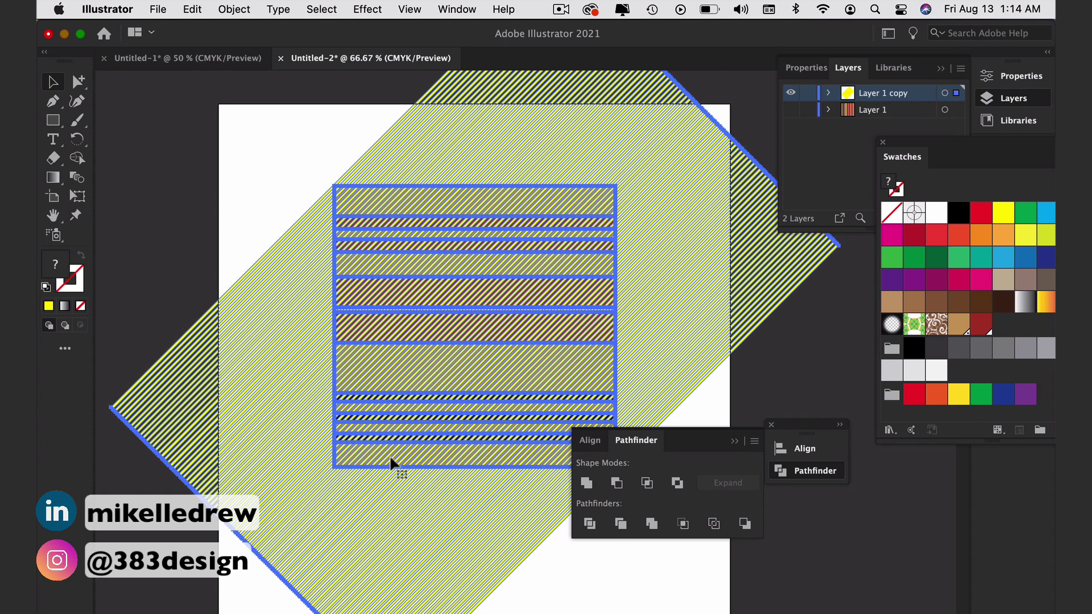
pyautogui.click(243, 214)
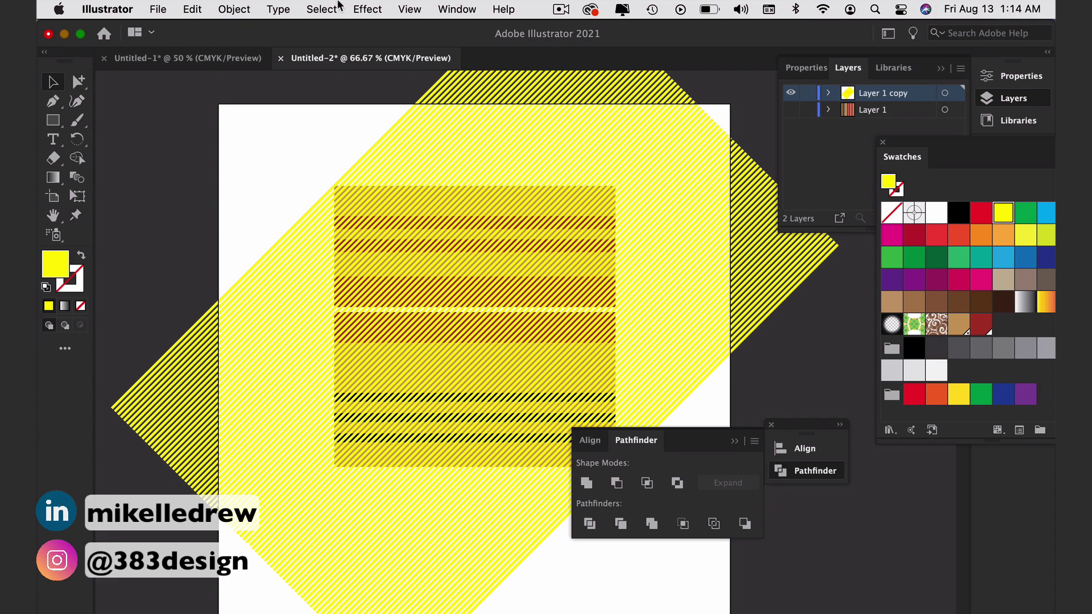
# Select all yellow-filled pieces with Select > Same > Fill Color and delete them
pyautogui.click(332, 8)
pyautogui.moveTo(346, 173)
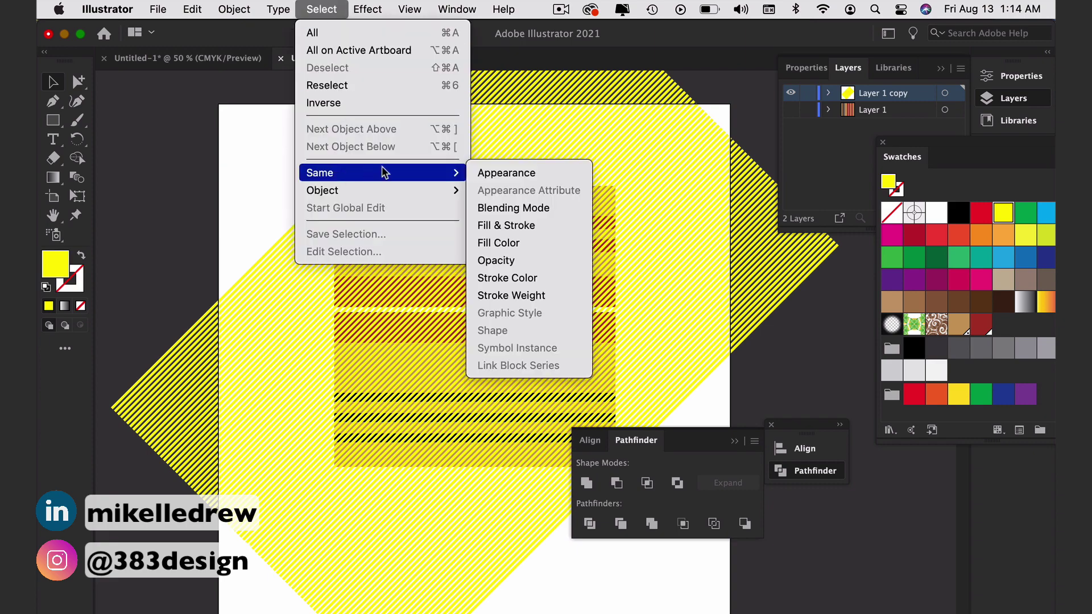
pyautogui.click(519, 242)
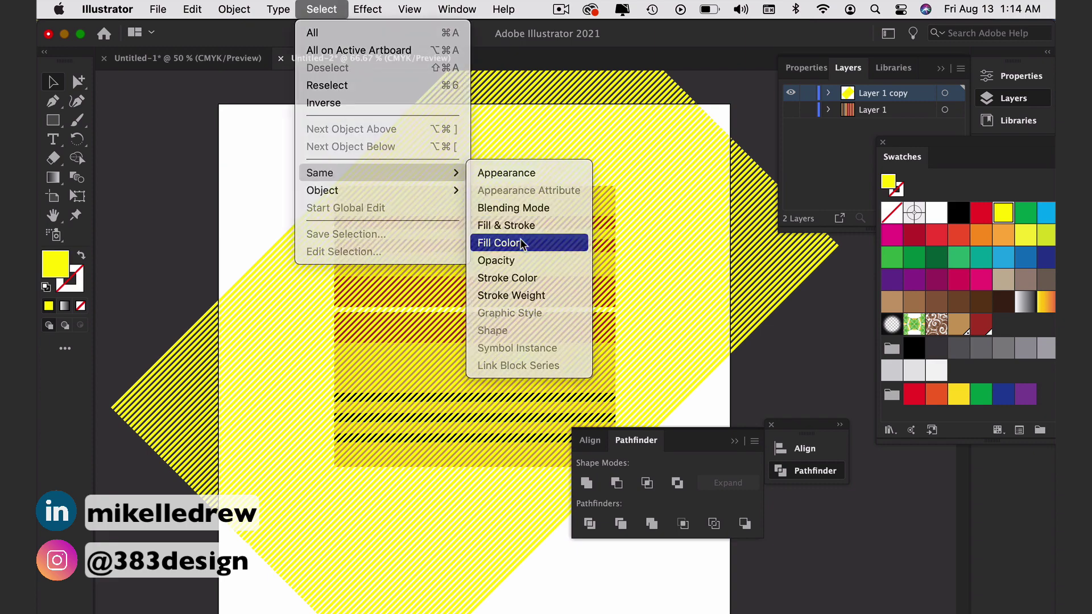
pyautogui.press('Delete')
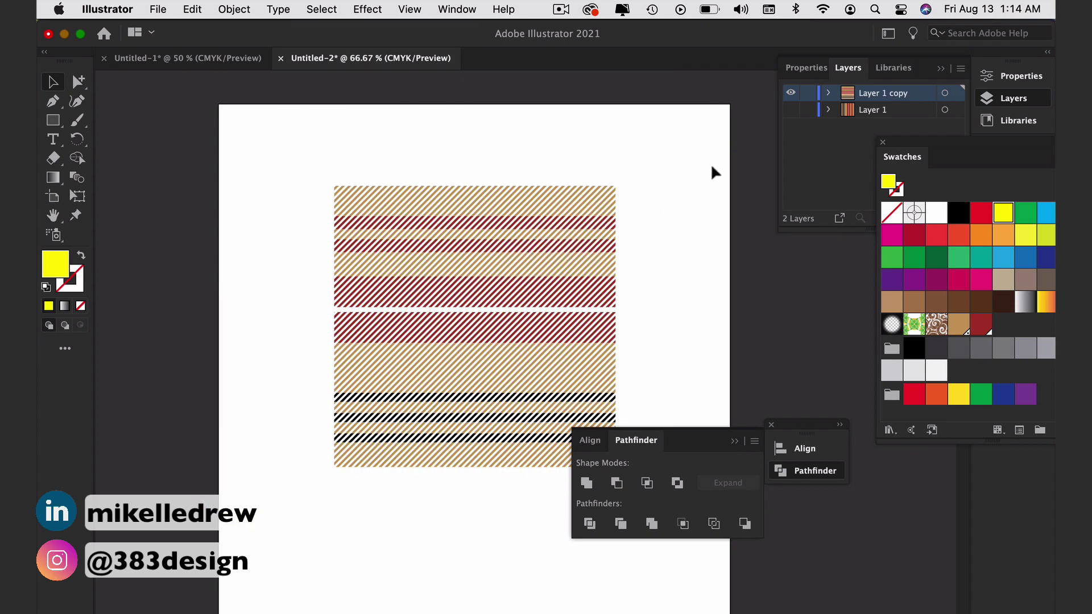
# Show Layer 1 again and drag the whole plaid into the Swatches panel as a new swatch
pyautogui.click(790, 110)
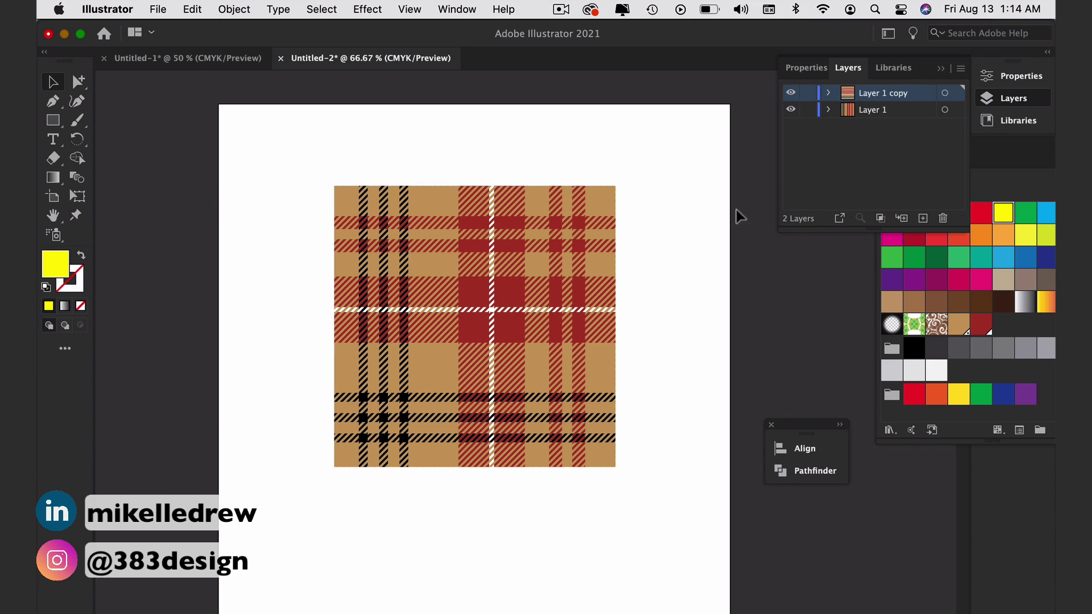
pyautogui.moveTo(244, 151); pyautogui.dragTo(668, 541)
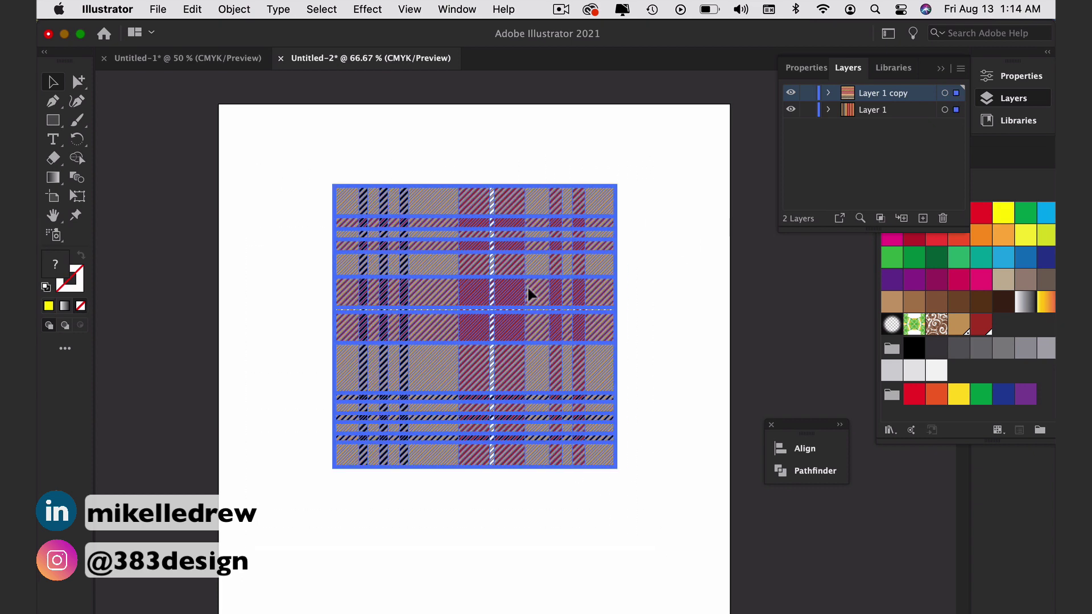
pyautogui.moveTo(568, 299)
pyautogui.mouseDown()
pyautogui.moveTo(930, 311)
pyautogui.moveTo(995, 335)
pyautogui.moveTo(1003, 327)
pyautogui.mouseUp()
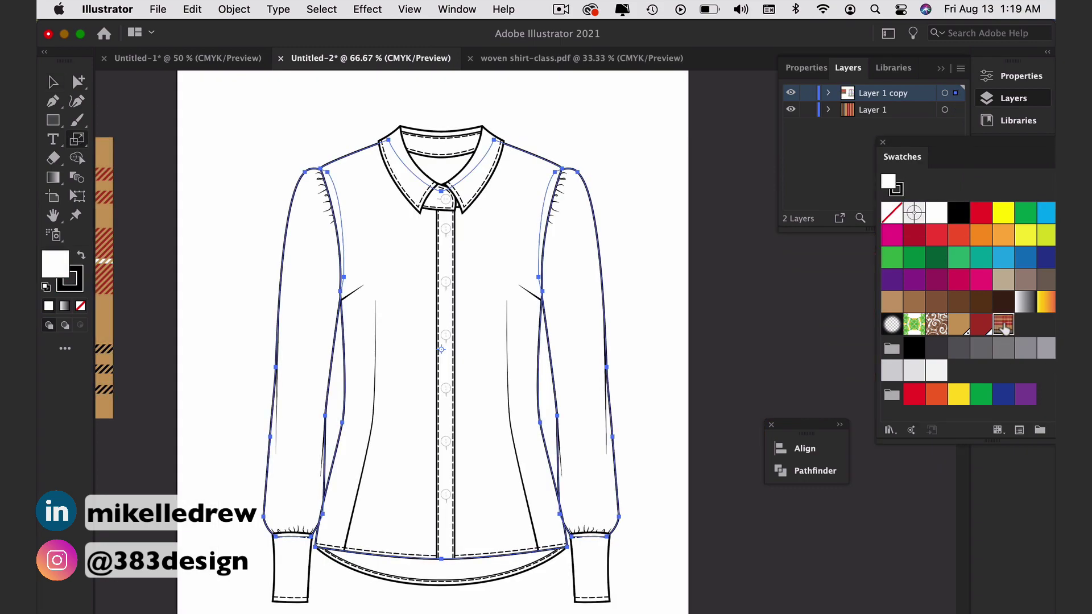
# Fill the shirt with the plaid swatch and scale only the pattern to uniform 50%
pyautogui.click(1003, 327)
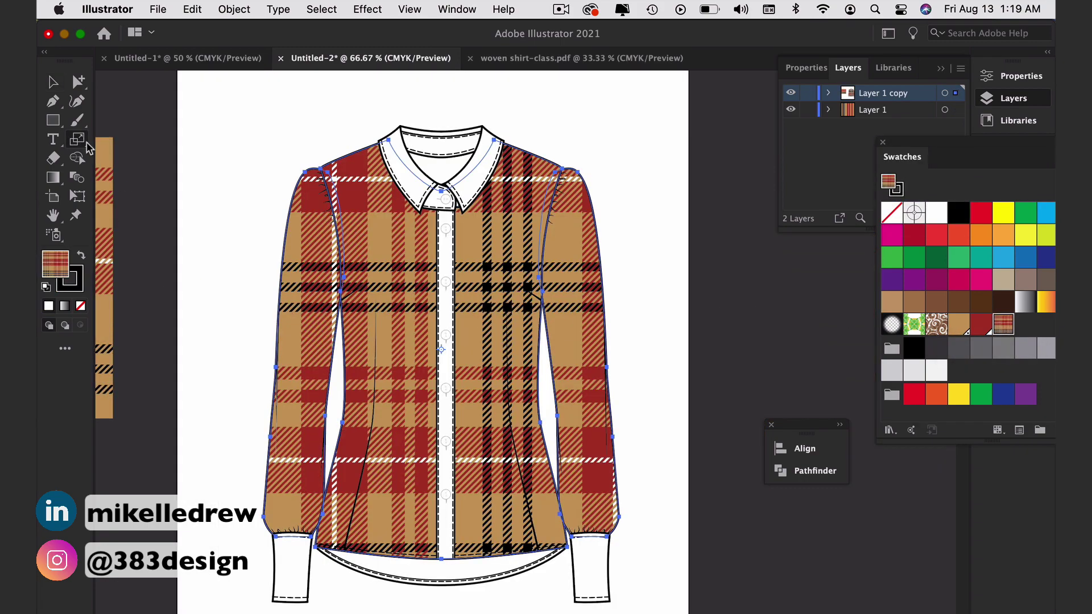
pyautogui.doubleClick(77, 139)
pyautogui.click(614, 334)
pyautogui.press('Return')
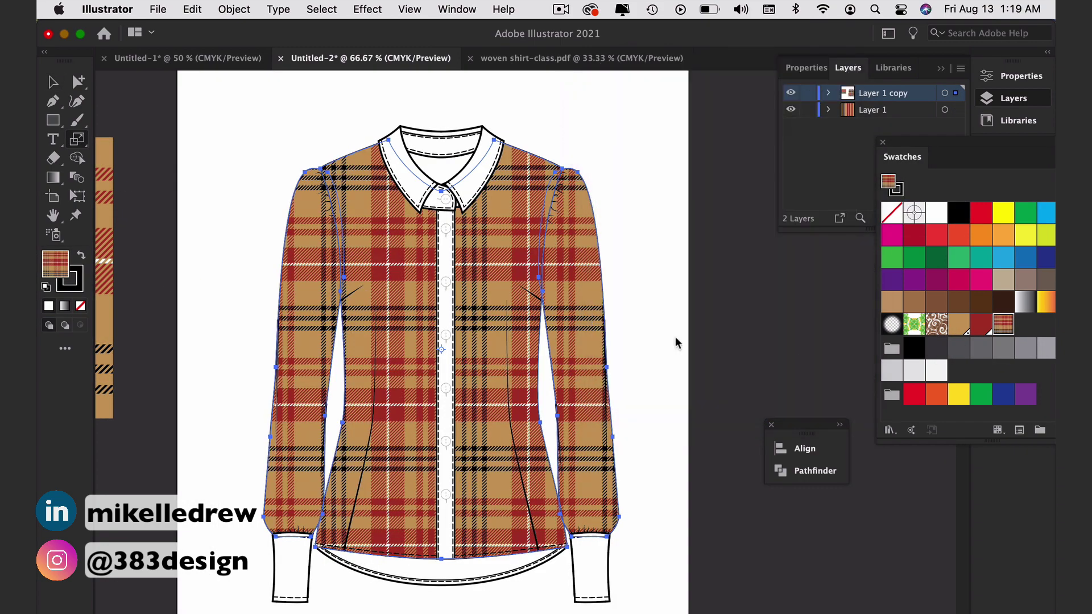
# Tilt the plaid on the left sleeve to about -8.44° with the Rotate tool
pyautogui.press('r')
pyautogui.click(303, 353)
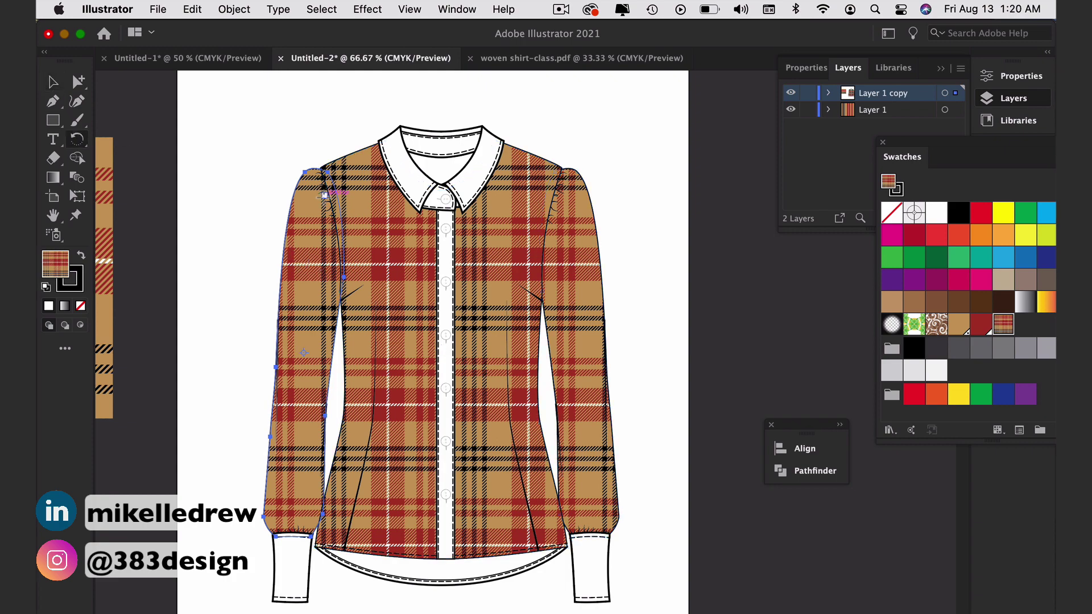
pyautogui.moveTo(324, 175); pyautogui.dragTo(333, 208)
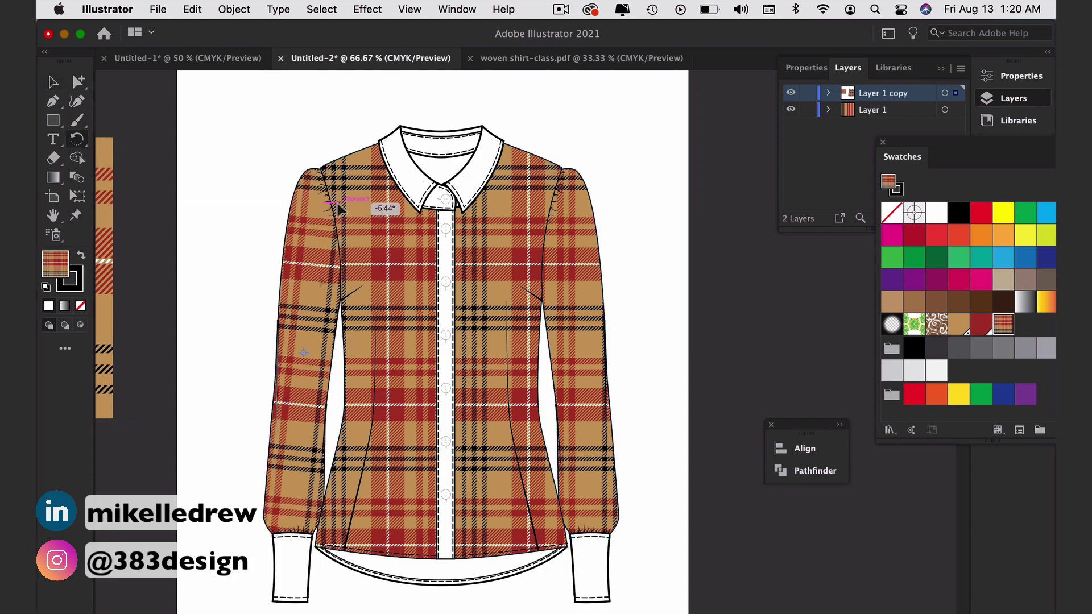